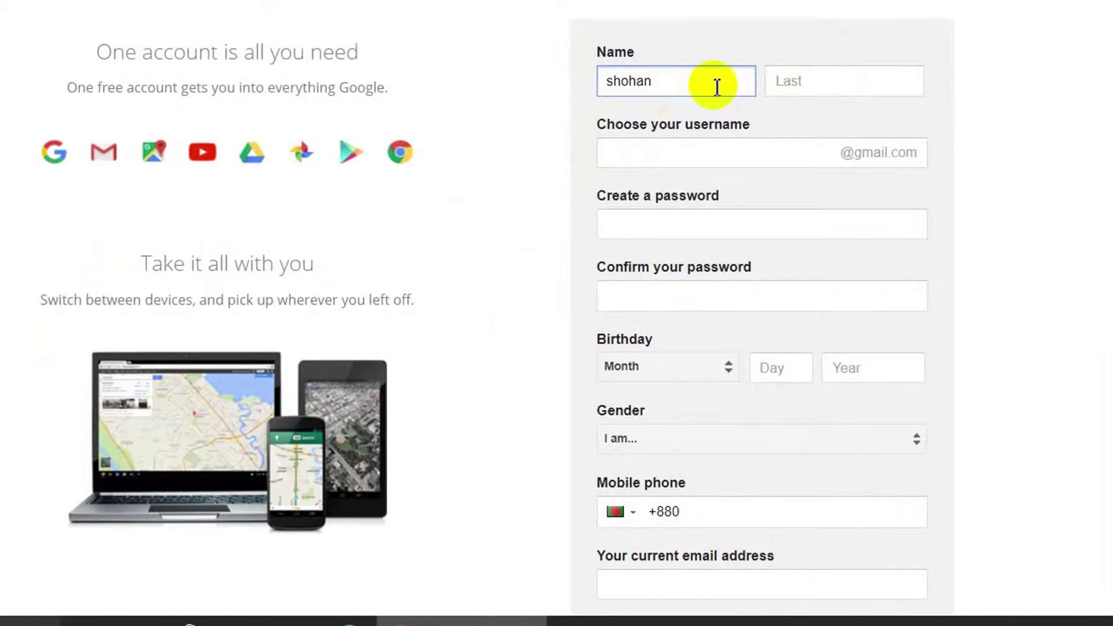
# Enter the surname in Last name and type a desired Gmail username.
pyautogui.click(816, 91)
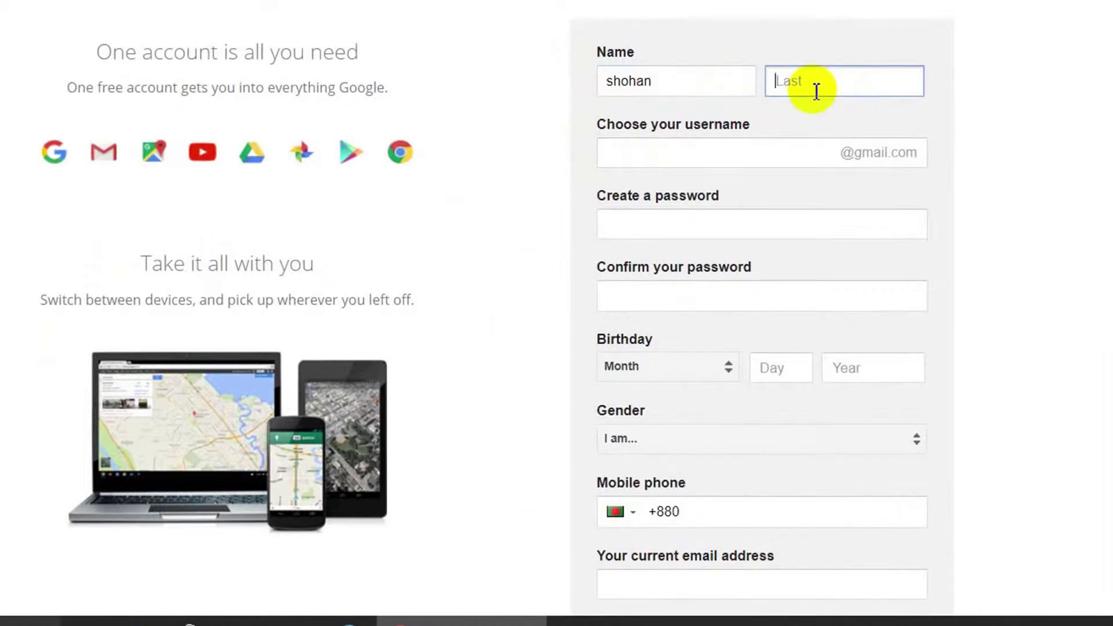
pyautogui.write('ali')
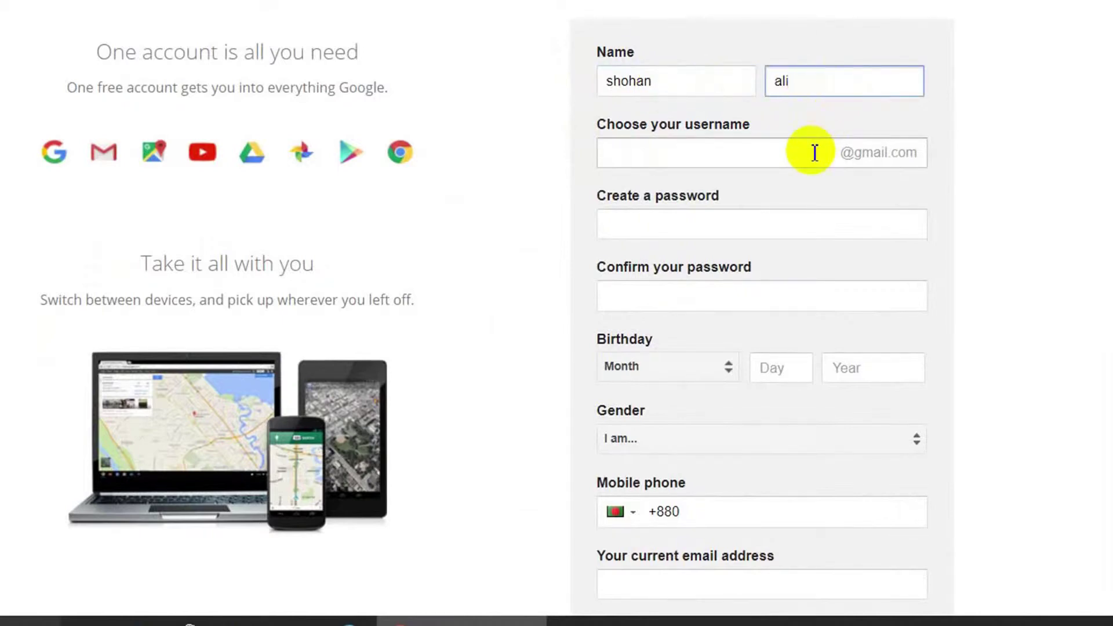
pyautogui.click(812, 152)
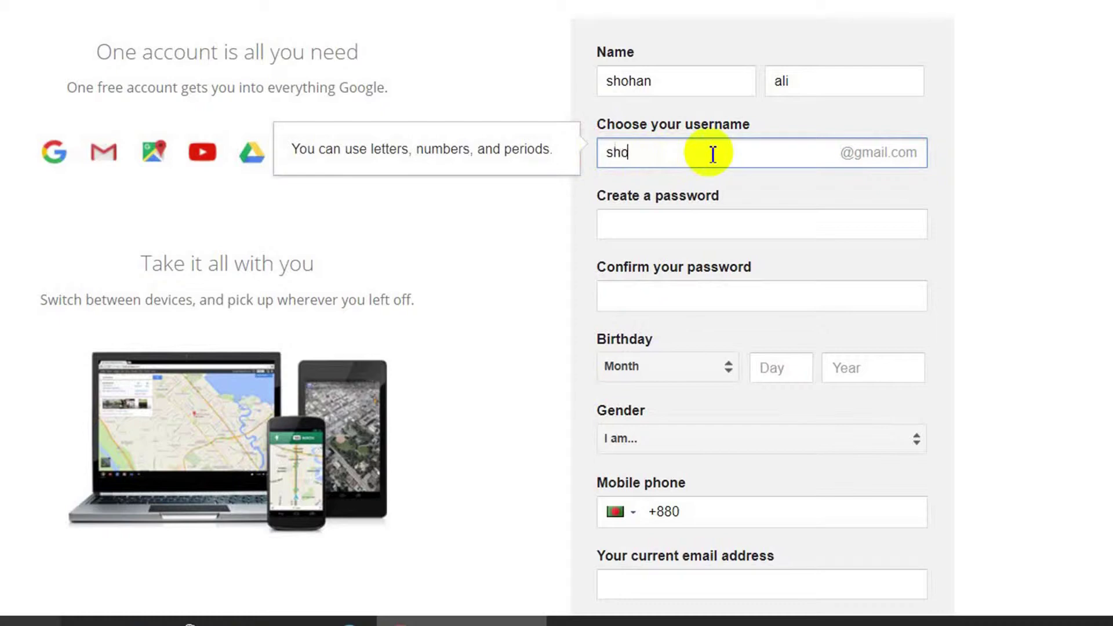
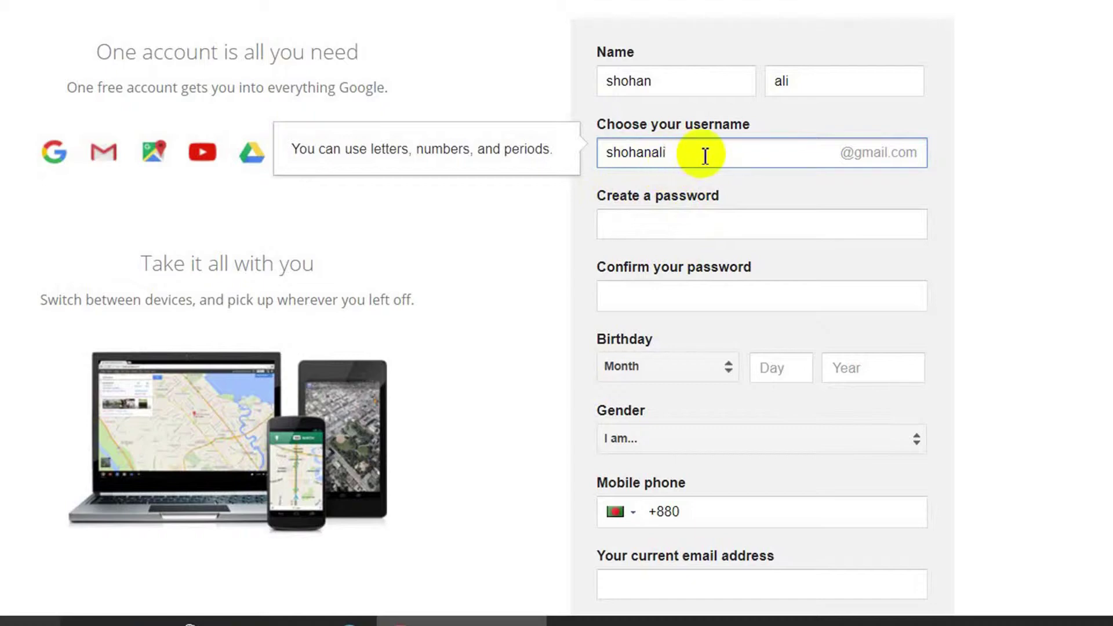
# Replace the taken username with the first suggested available one and begin the password.
pyautogui.click(709, 226)
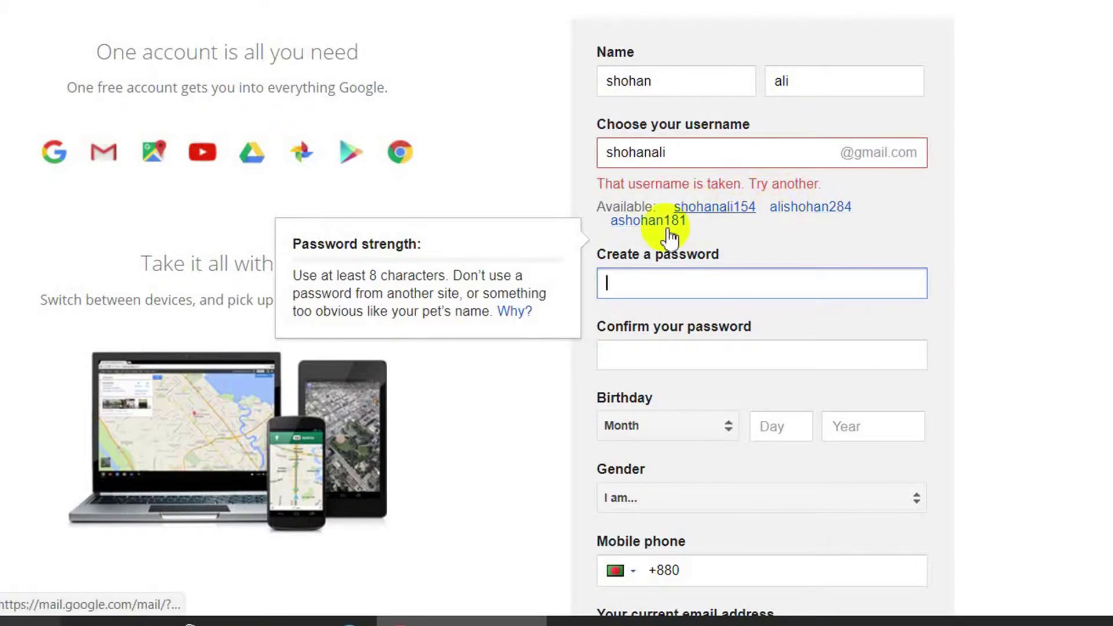
pyautogui.click(724, 215)
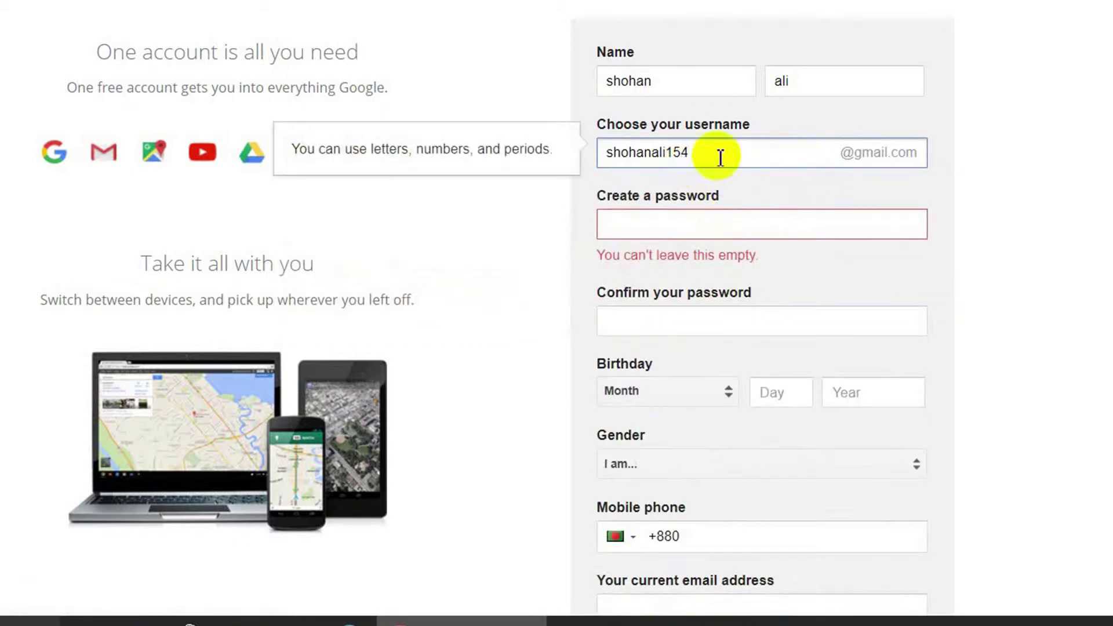
pyautogui.click(708, 233)
pyautogui.write('s')
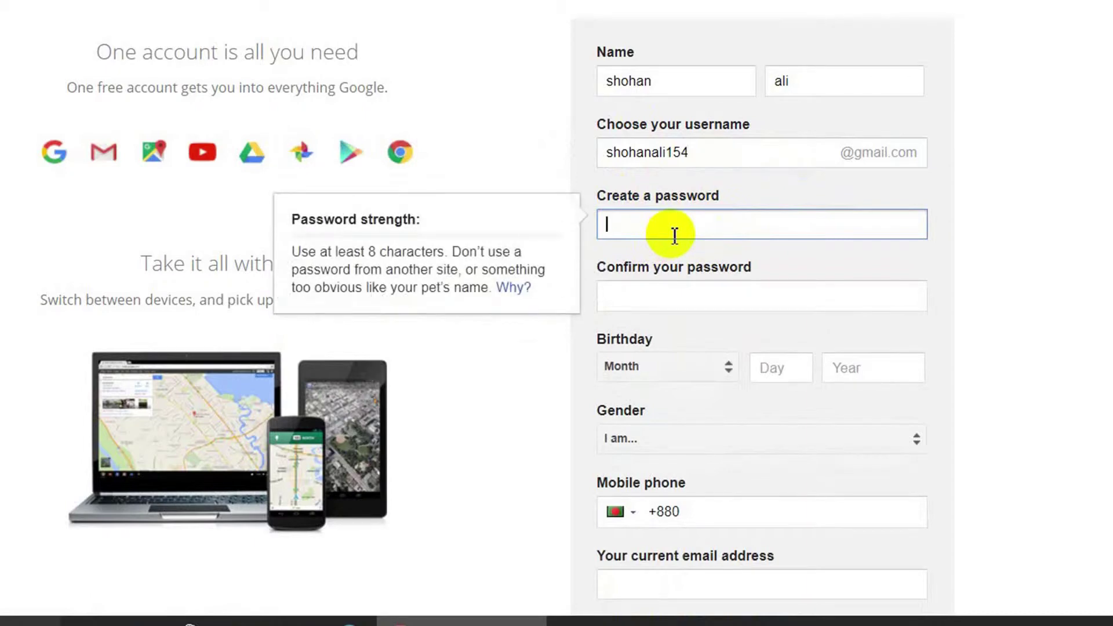
# Finish typing a password rated Good and go to the Confirm password field.
pyautogui.write('s')
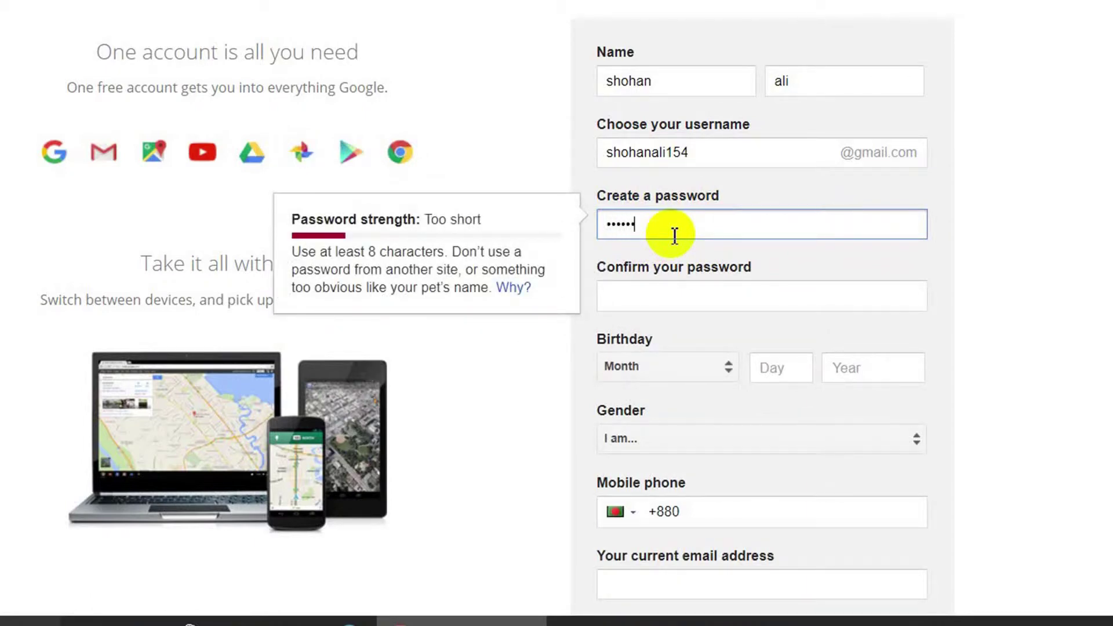
pyautogui.write('l')
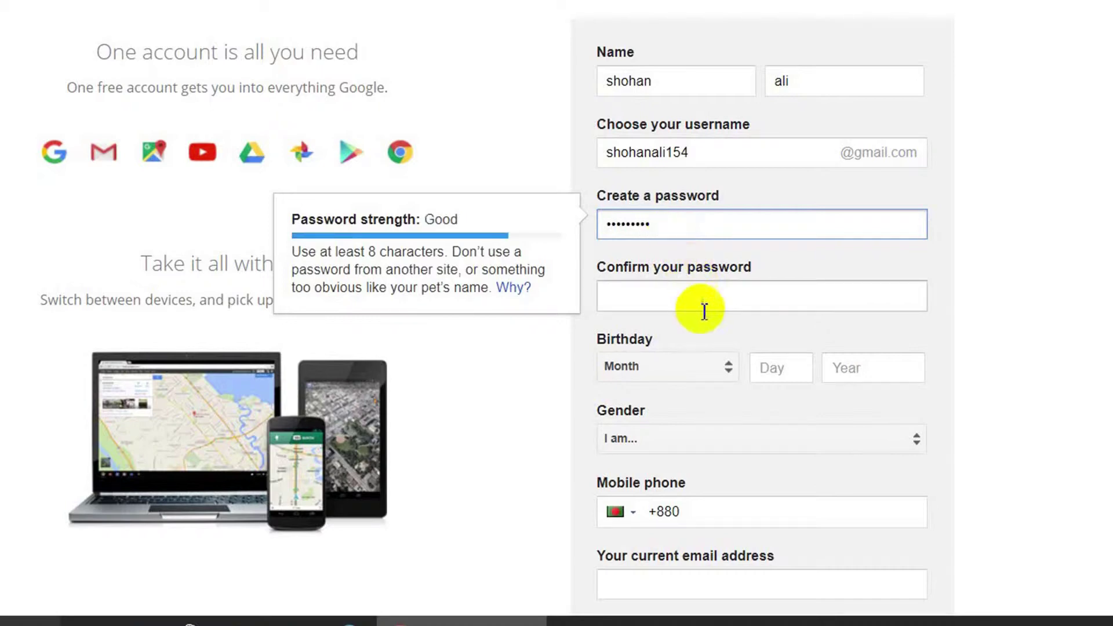
pyautogui.click(705, 310)
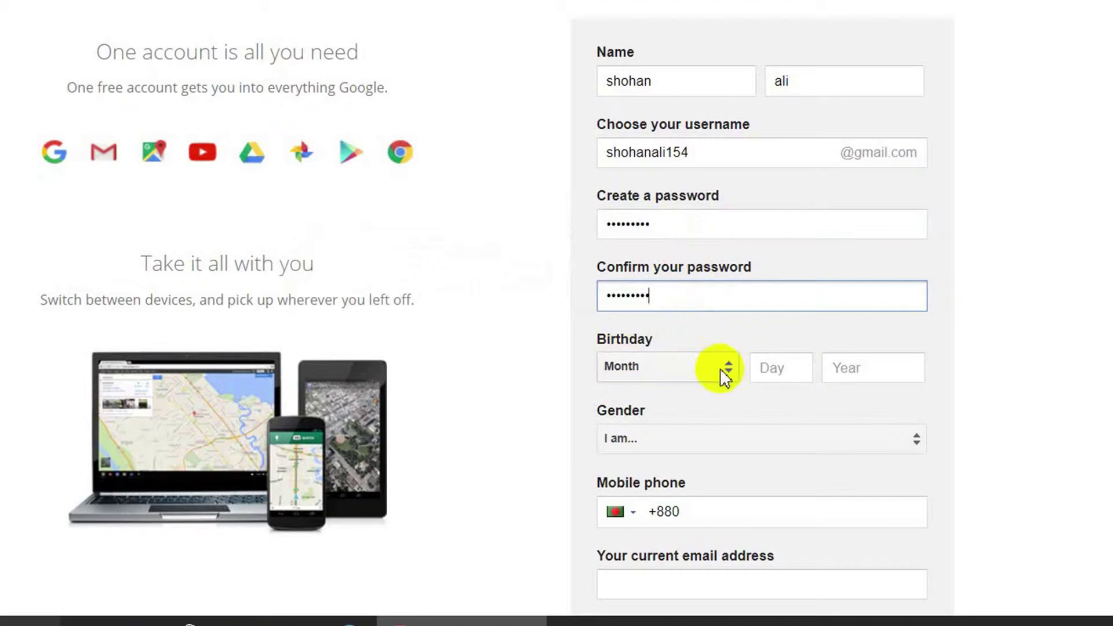
# Set the birth month to January and fill in the birth day and year.
pyautogui.click(719, 367)
pyautogui.click(698, 307)
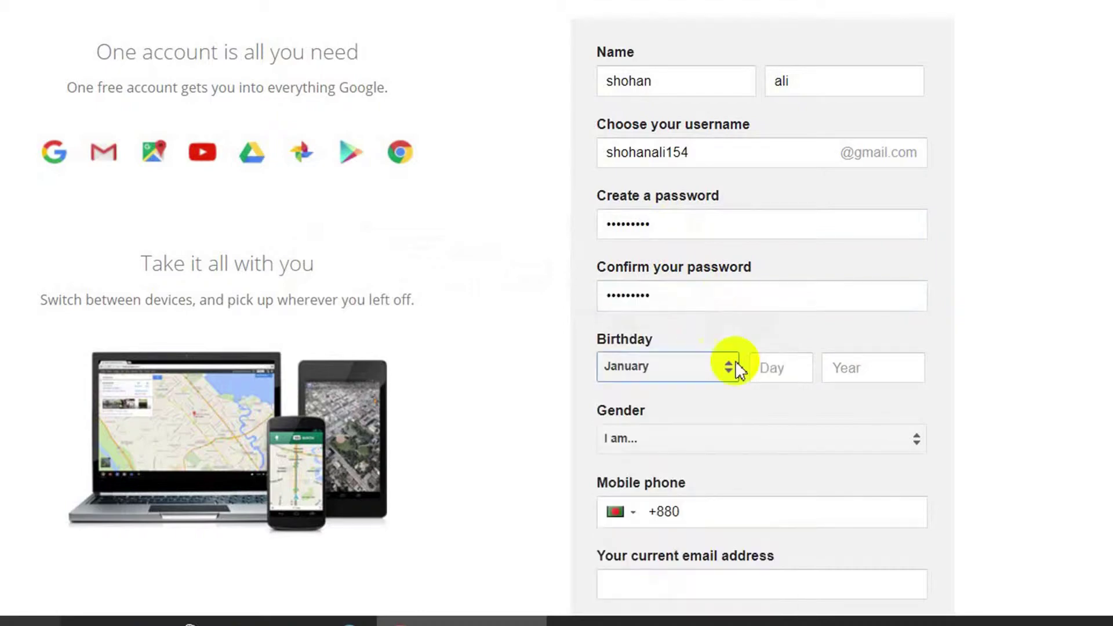
pyautogui.click(787, 376)
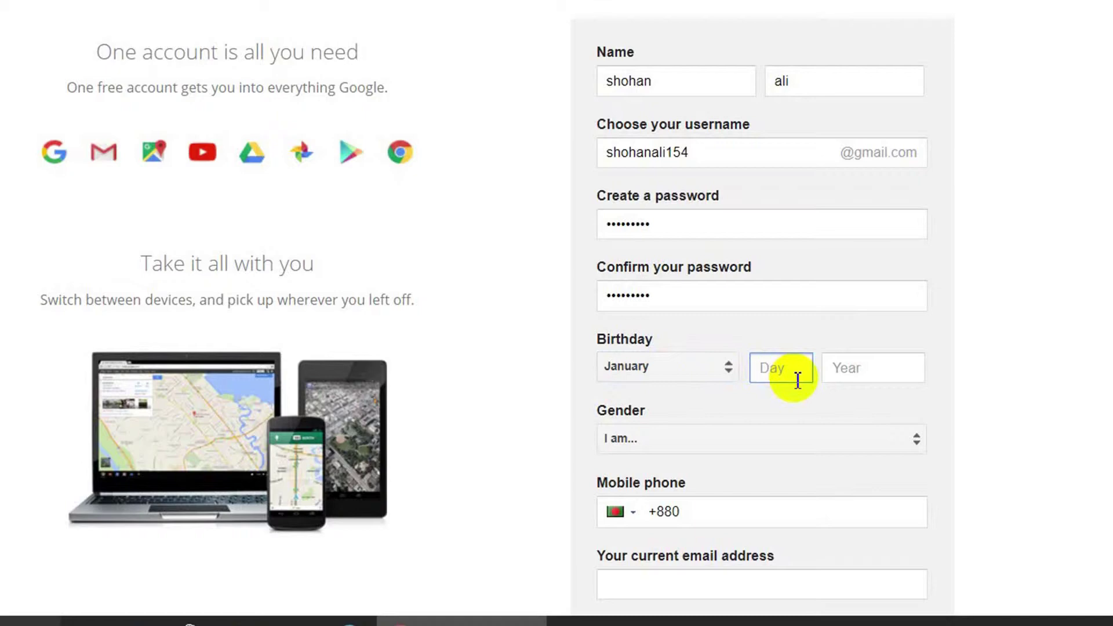
pyautogui.write('03')
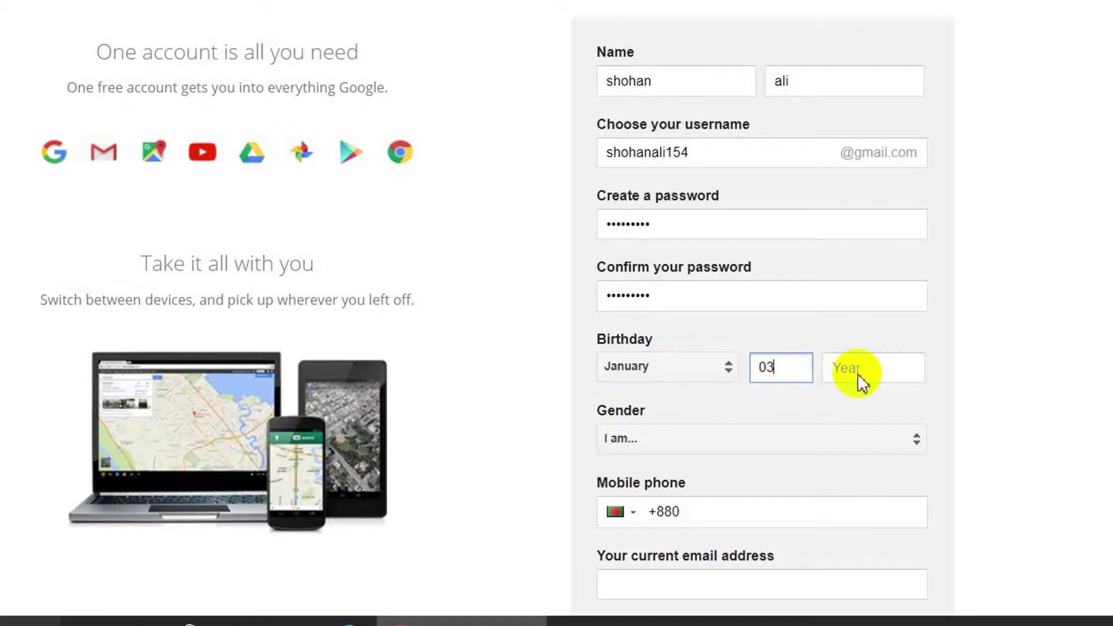
pyautogui.click(857, 373)
pyautogui.write('1380')
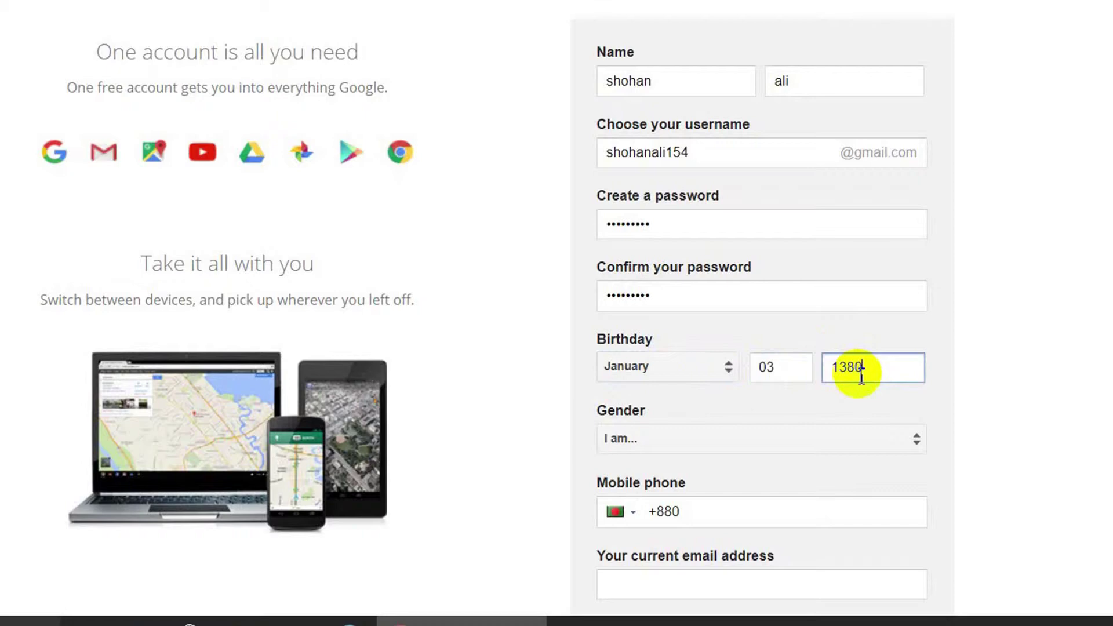
# Correct the mistyped birth year to 1980 and set the gender to Male.
pyautogui.click(880, 437)
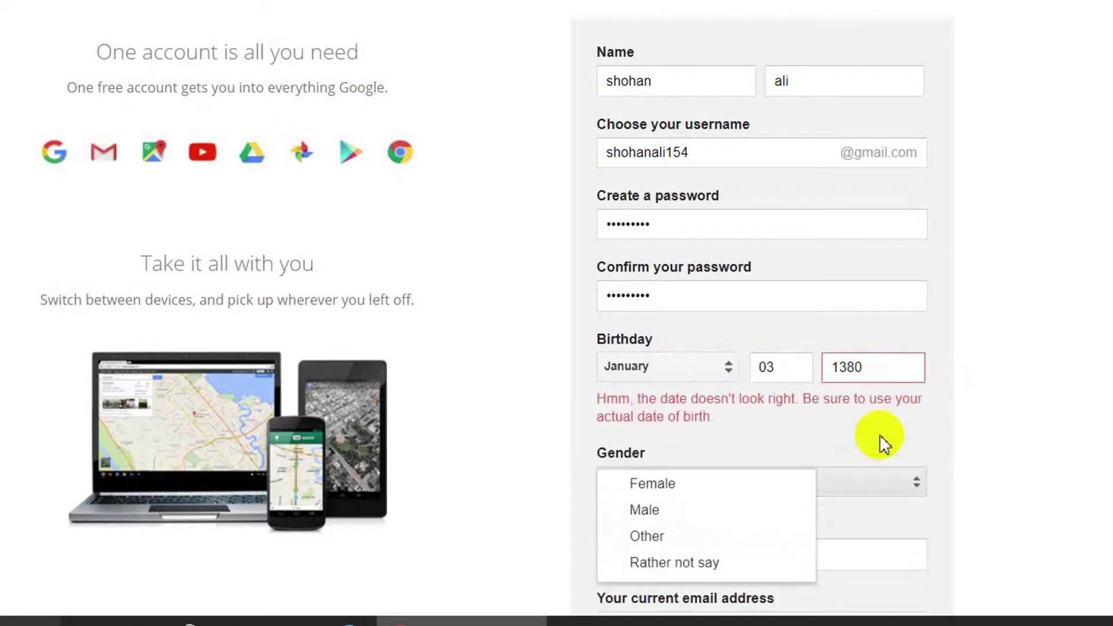
pyautogui.scroll(-3, 834, 440)
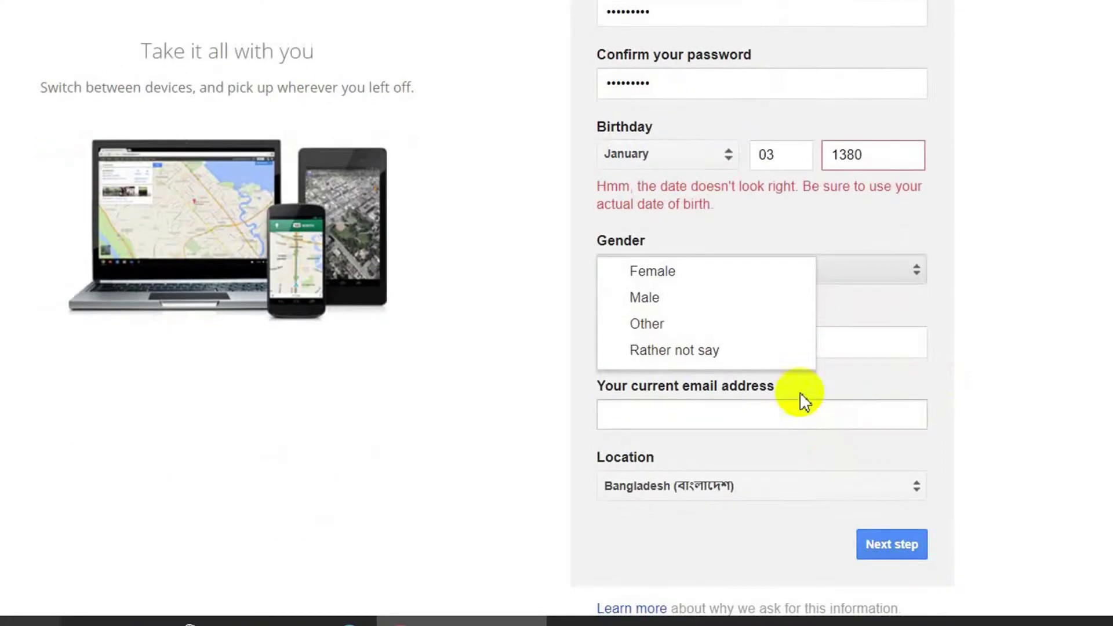
pyautogui.click(906, 157)
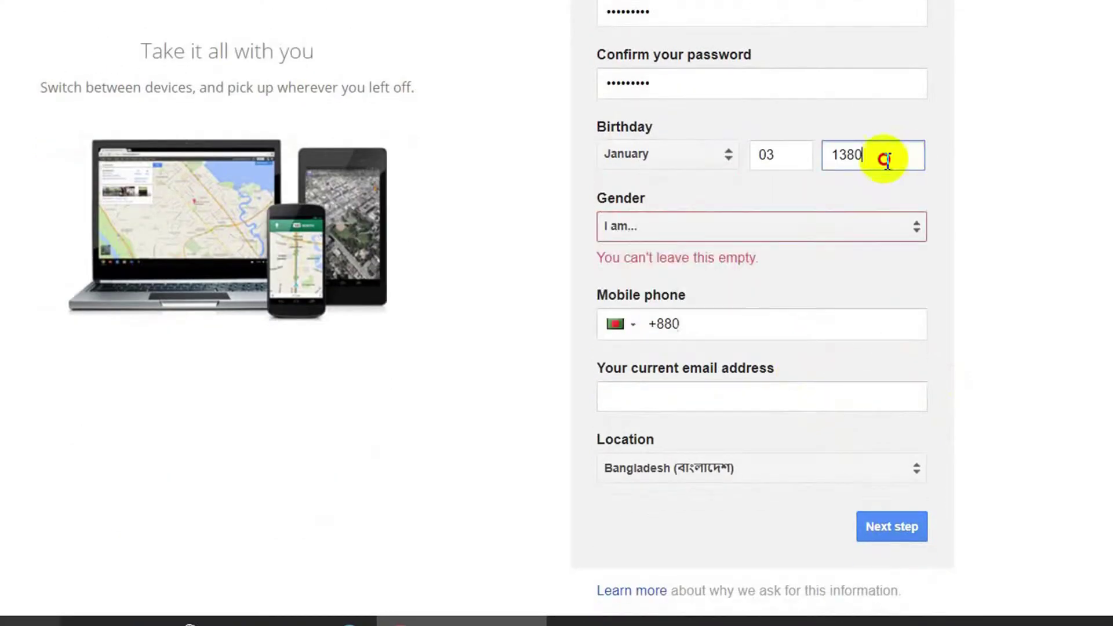
pyautogui.click(846, 155)
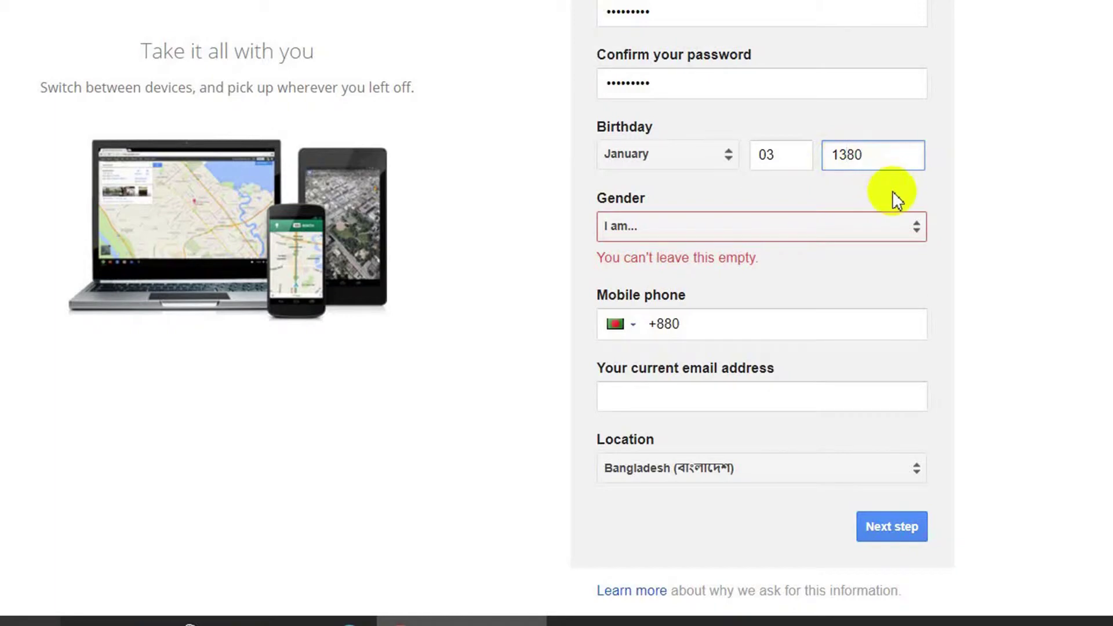
pyautogui.press('BackSpace')
pyautogui.write('9')
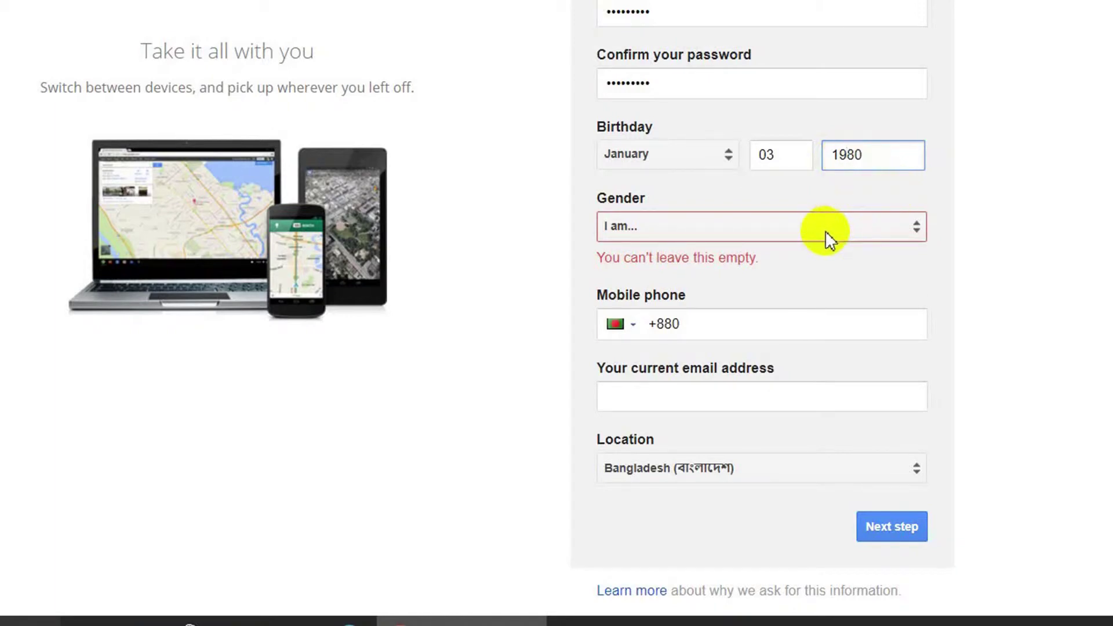
pyautogui.click(825, 231)
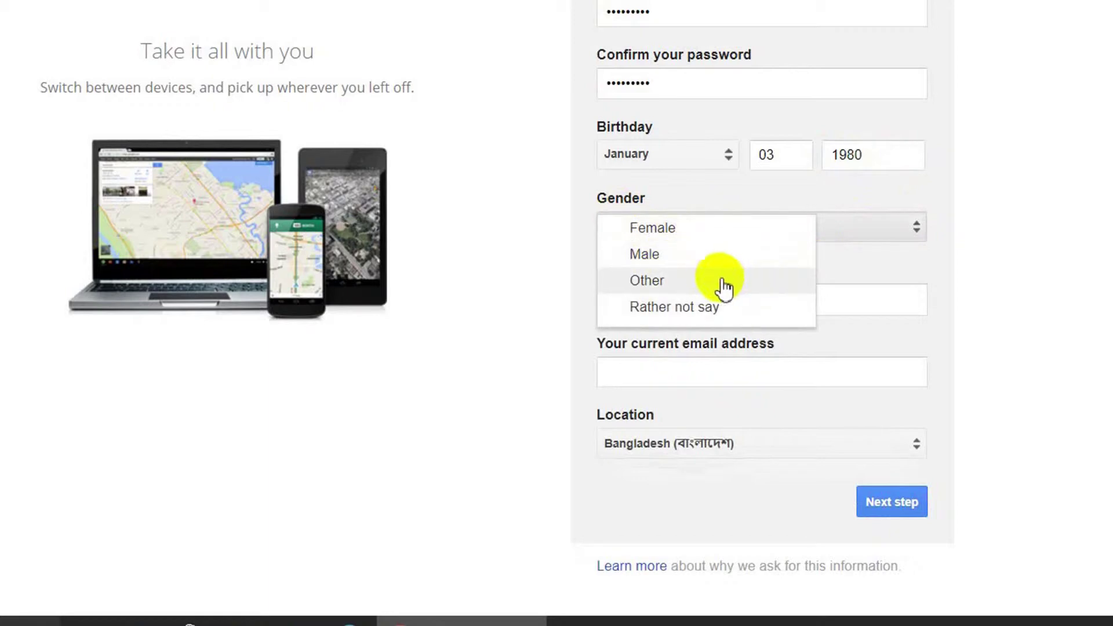
pyautogui.click(681, 256)
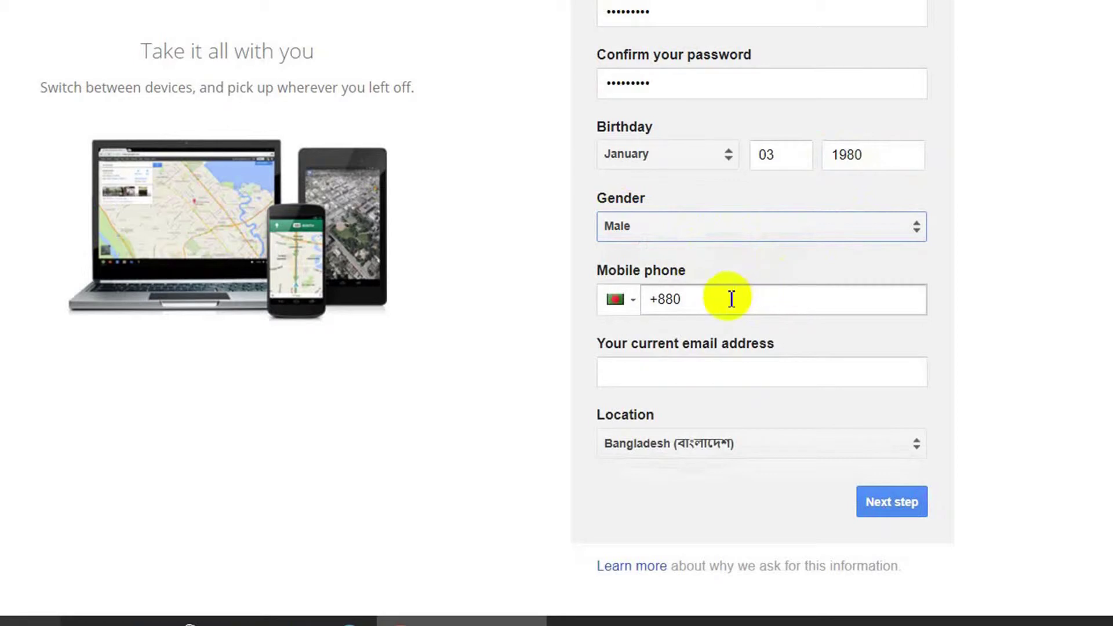
# Enter the mobile number after the +880 country code, then go to the current email address.
pyautogui.click(702, 298)
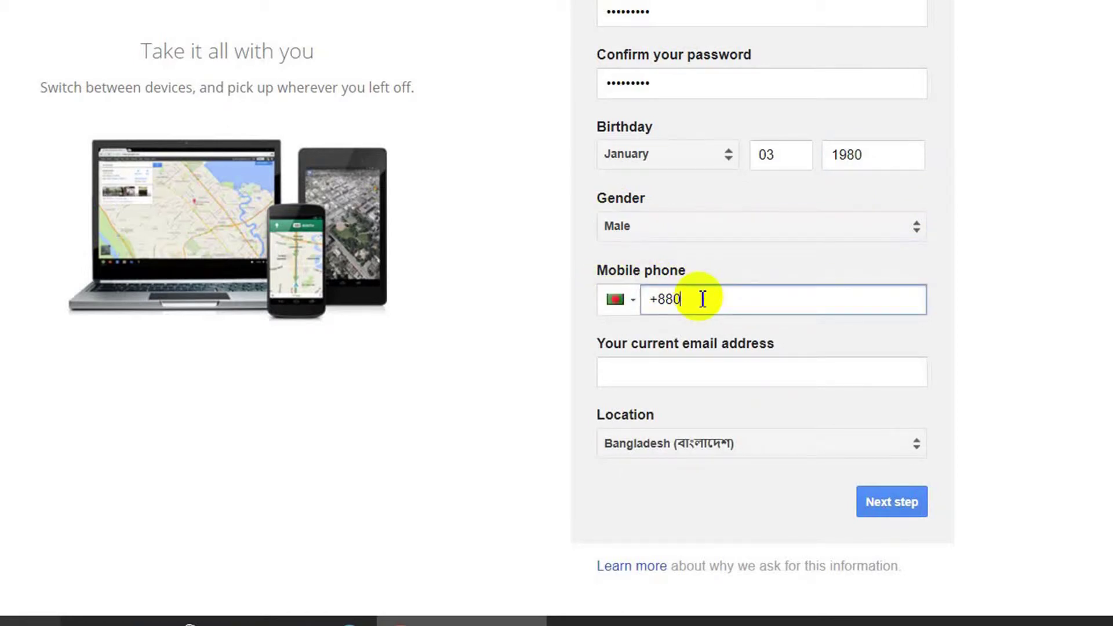
pyautogui.click(702, 298)
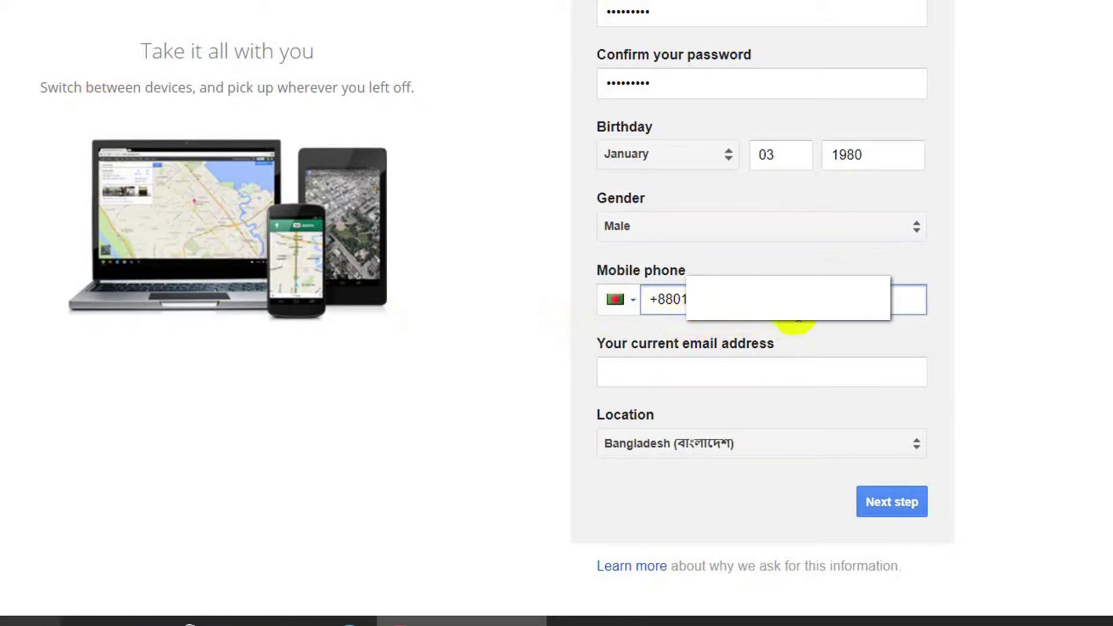
pyautogui.click(690, 378)
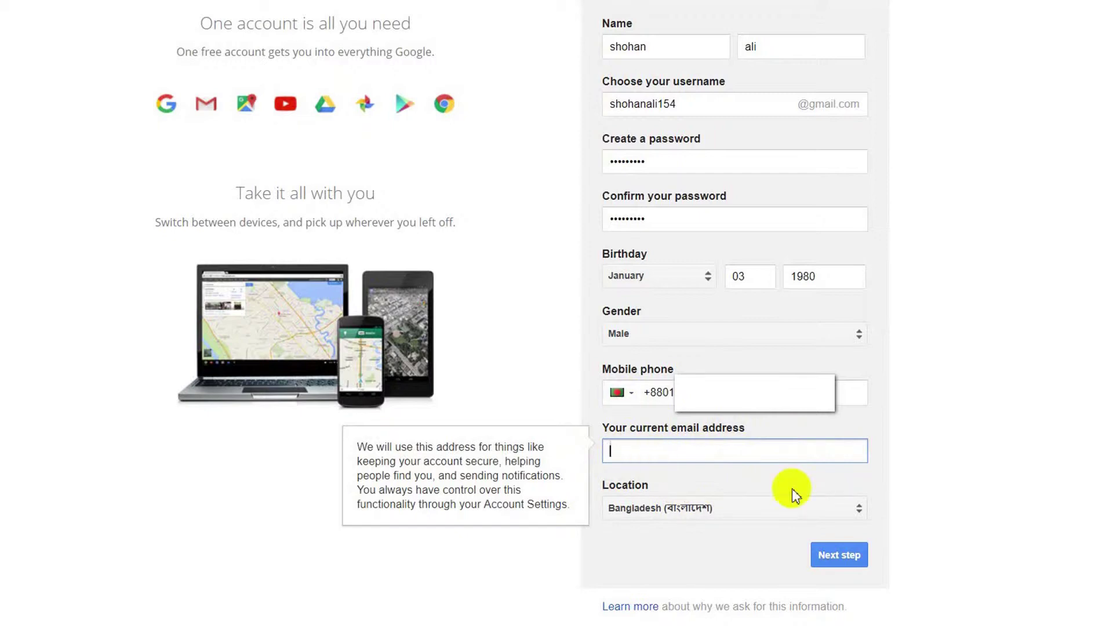
pyautogui.scroll(-1, 758, 521)
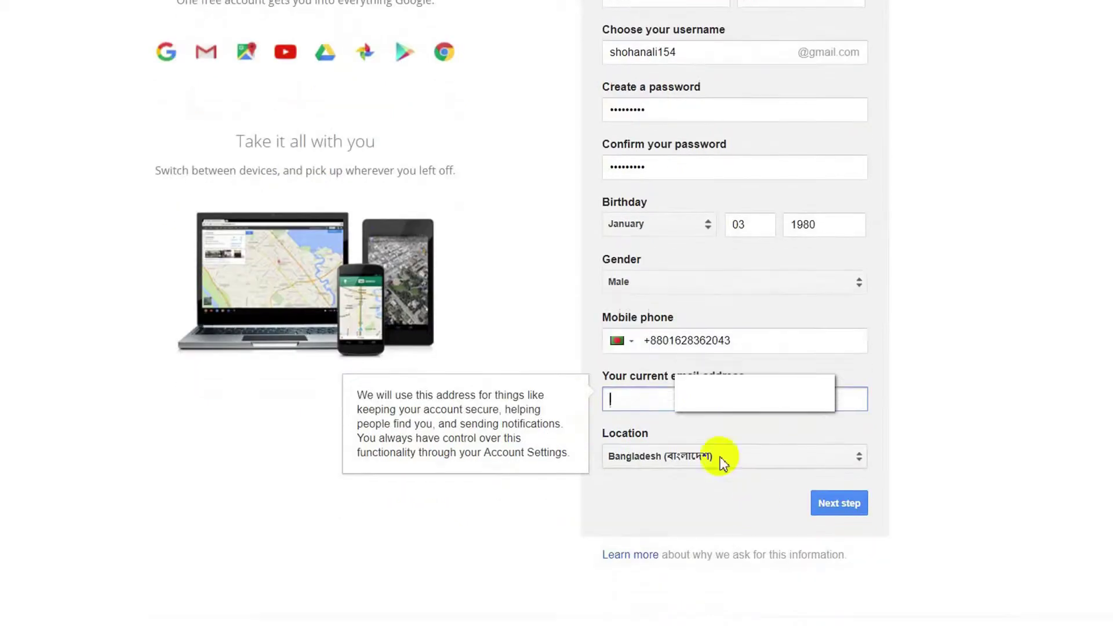
# Submit the sign-up form and accept Google's Privacy and Terms with I AGREE.
pyautogui.click(849, 506)
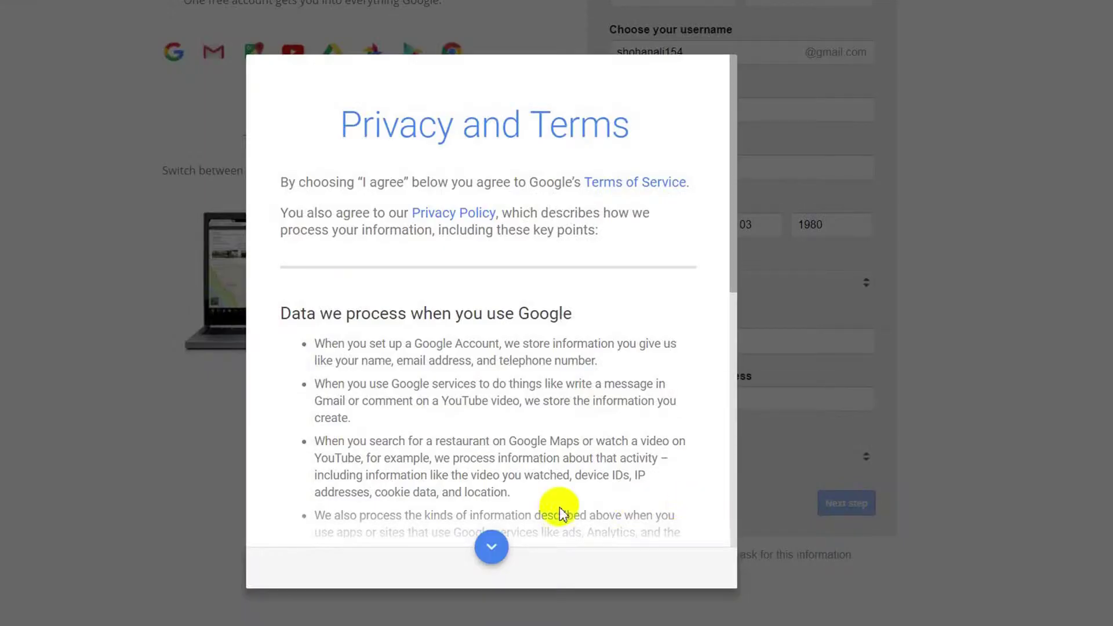
pyautogui.scroll(-3, 506, 262)
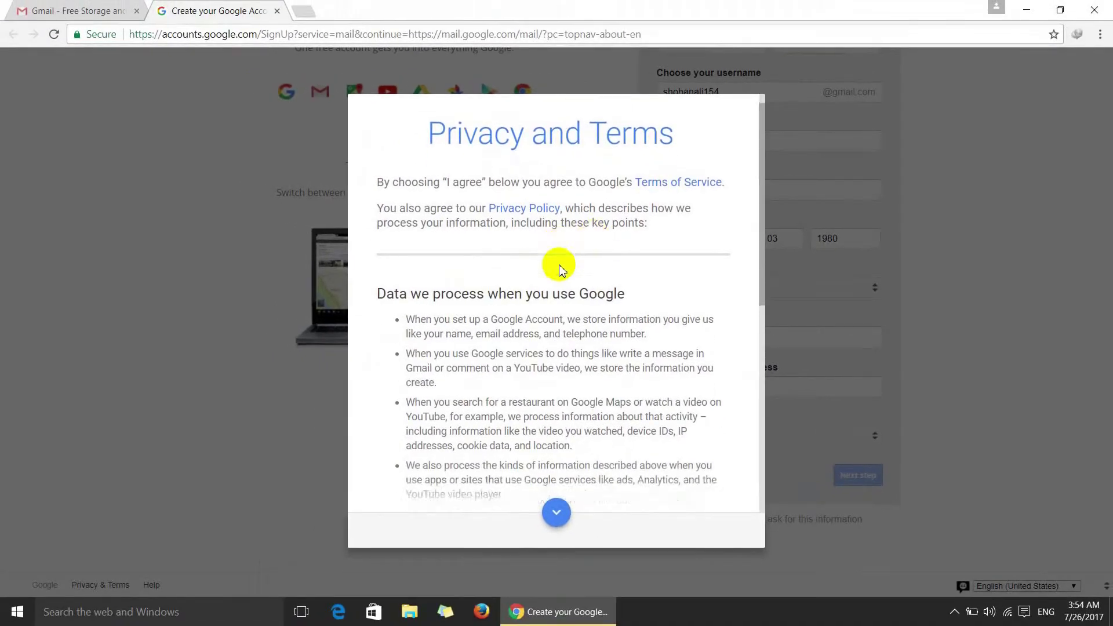
pyautogui.scroll(-5, 559, 270)
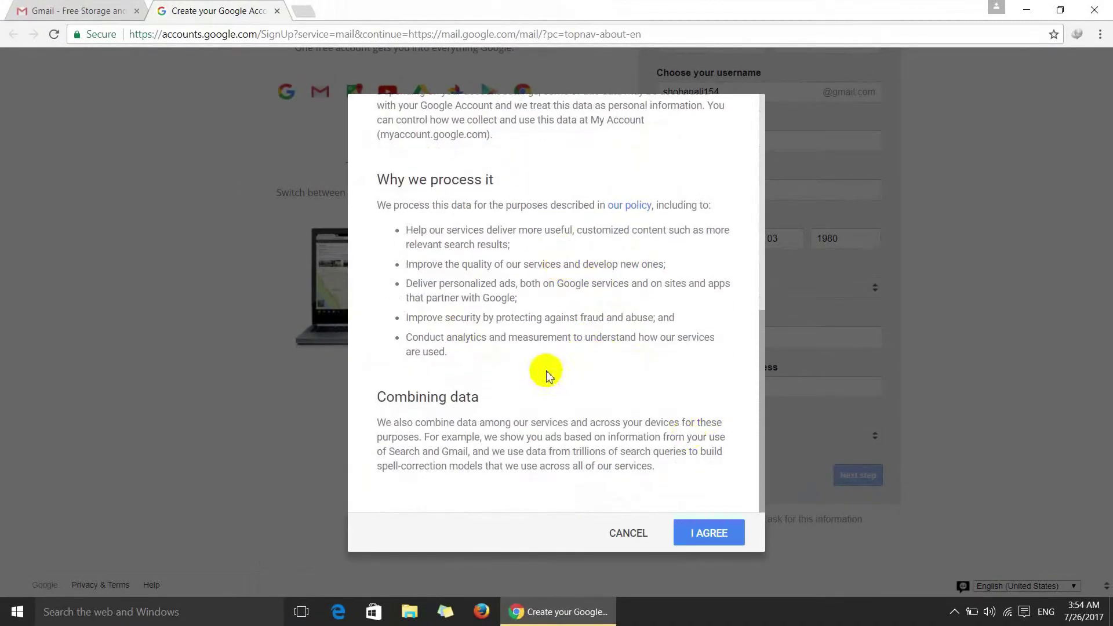
pyautogui.scroll(4, 561, 335)
pyautogui.scroll(-4, 562, 316)
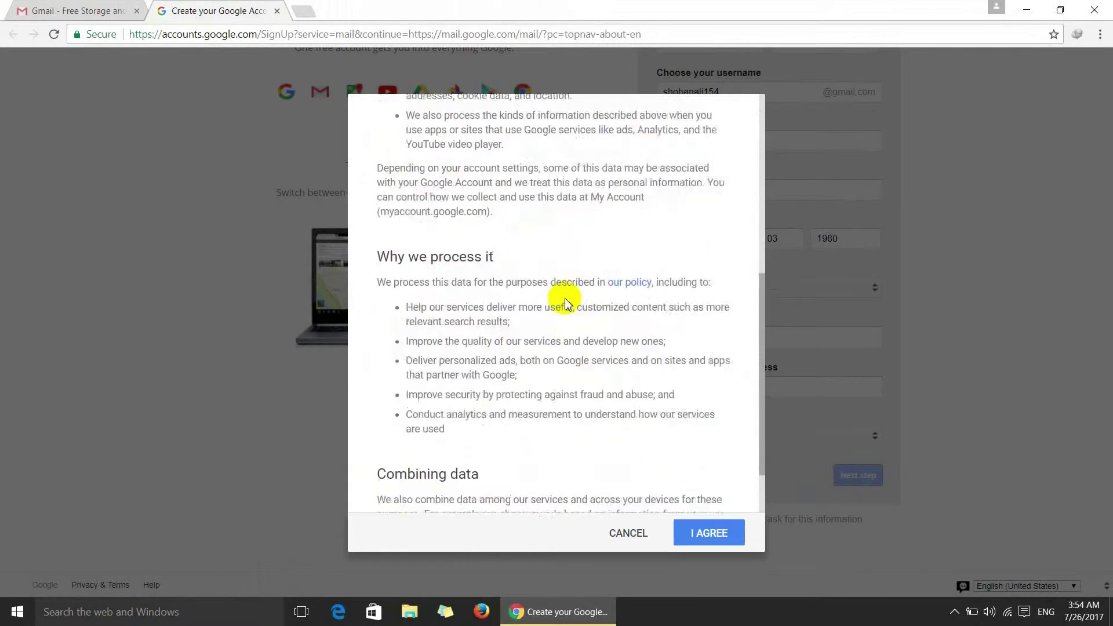
pyautogui.click(702, 534)
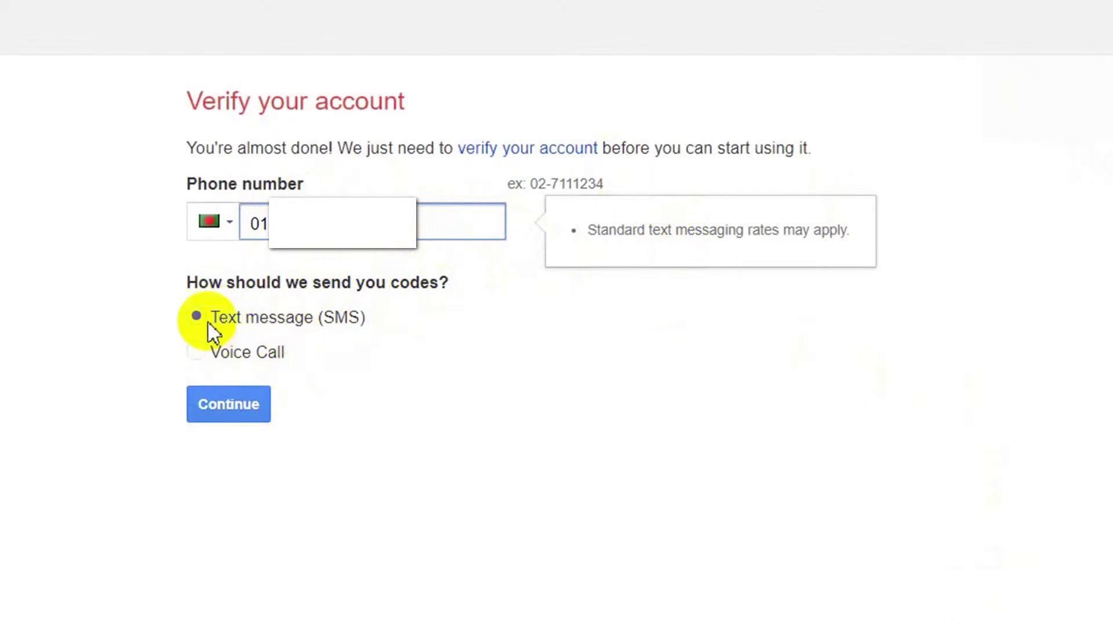
# Choose Text message (SMS) for verification, request the code, and submit the received code.
pyautogui.click(198, 352)
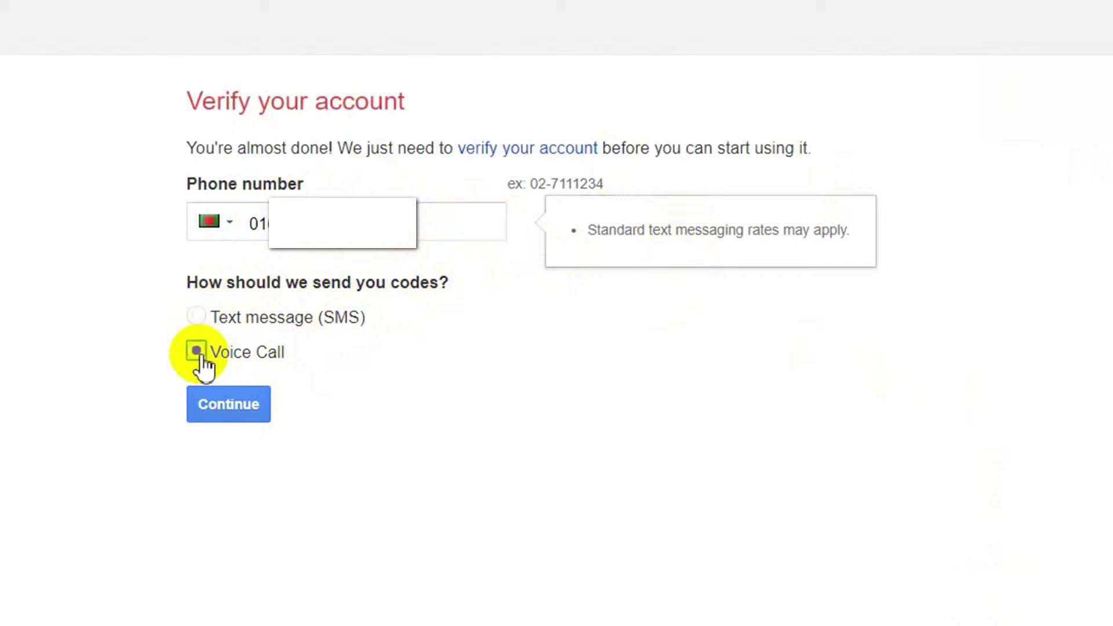
pyautogui.click(204, 317)
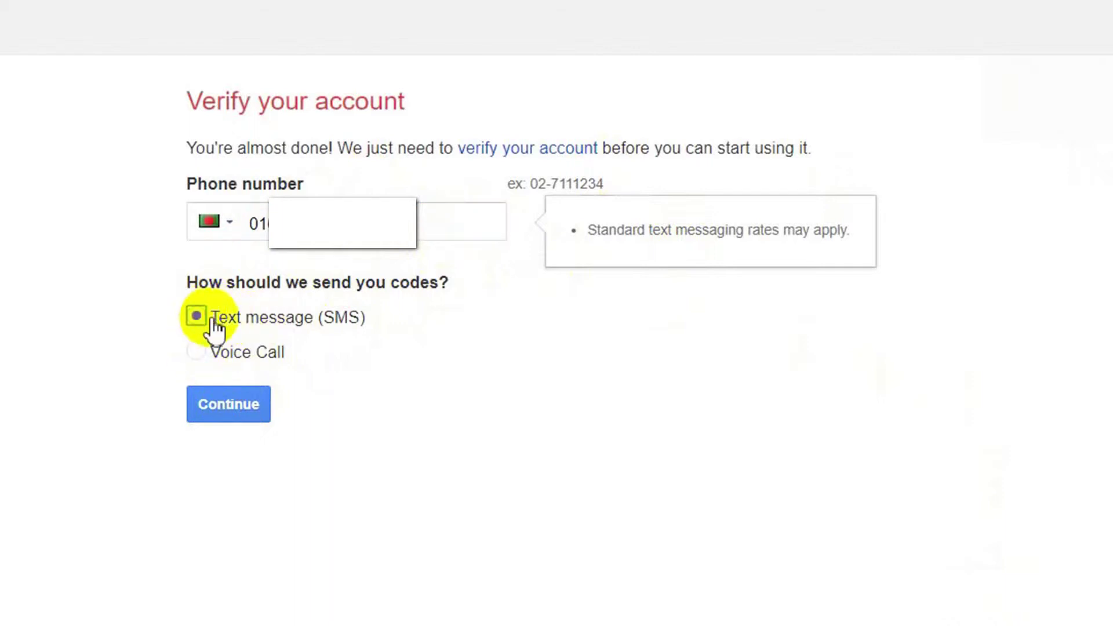
pyautogui.click(251, 406)
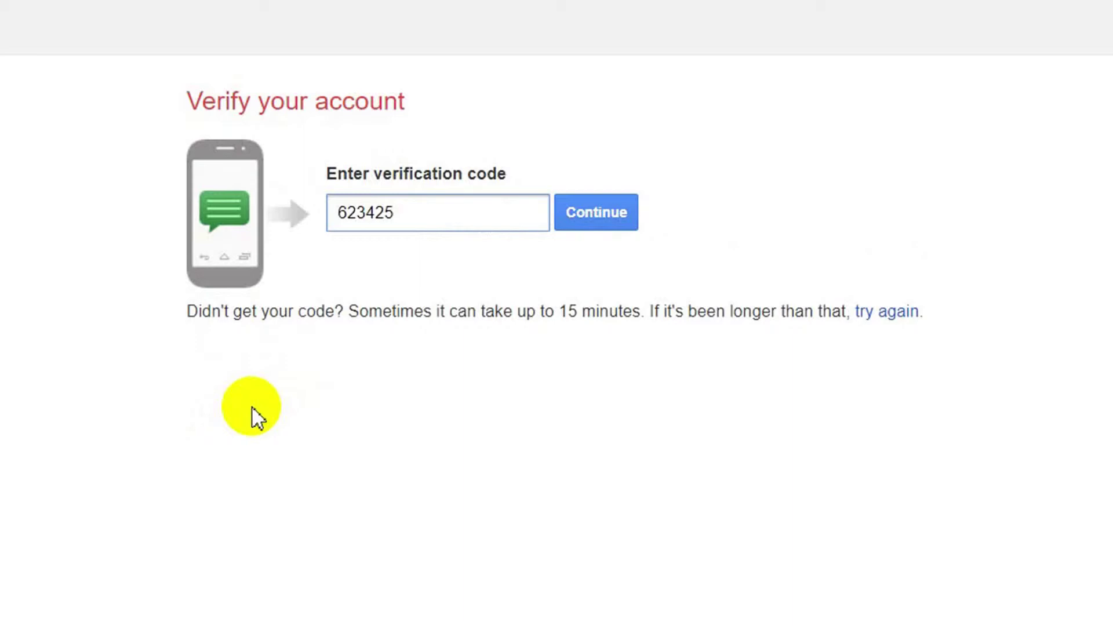
pyautogui.click(616, 219)
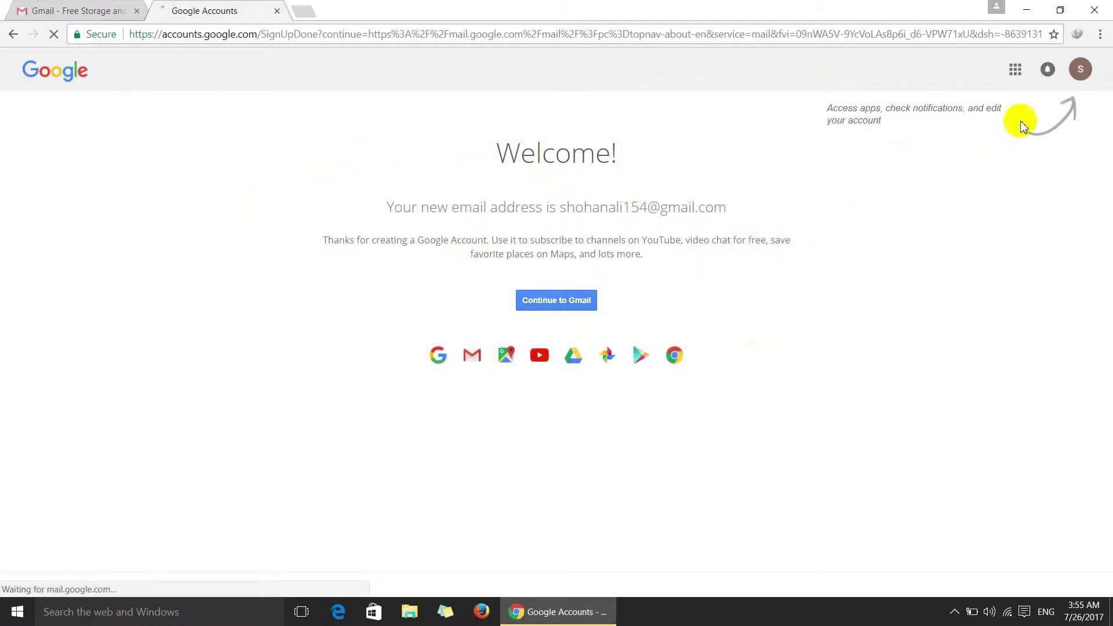
# Open Gmail for the new account from the Google apps grid.
pyautogui.click(1015, 70)
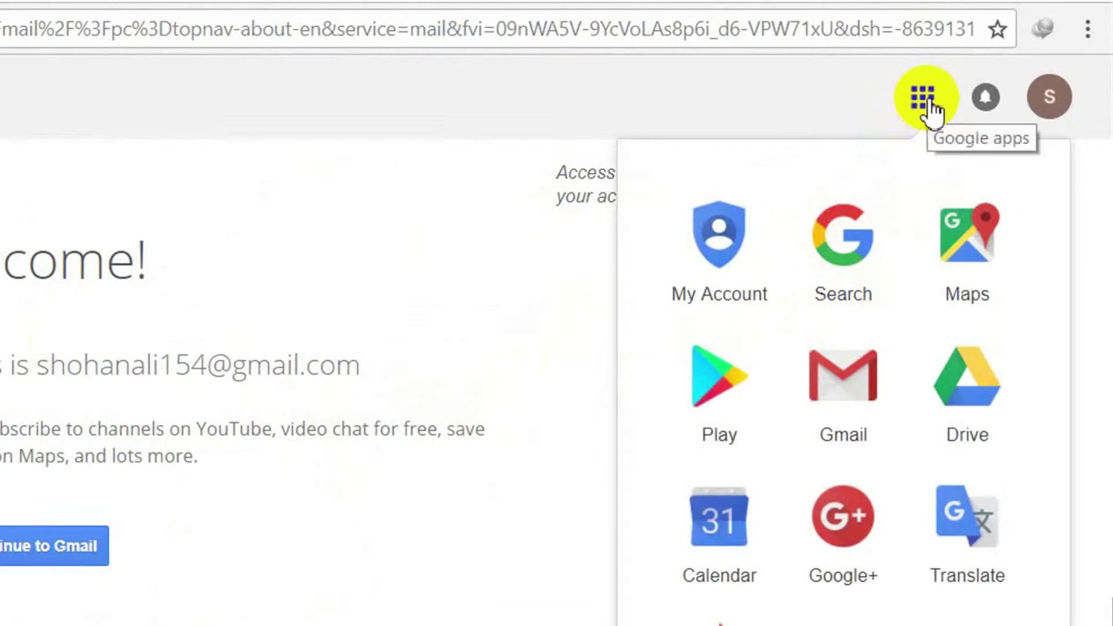
pyautogui.click(841, 387)
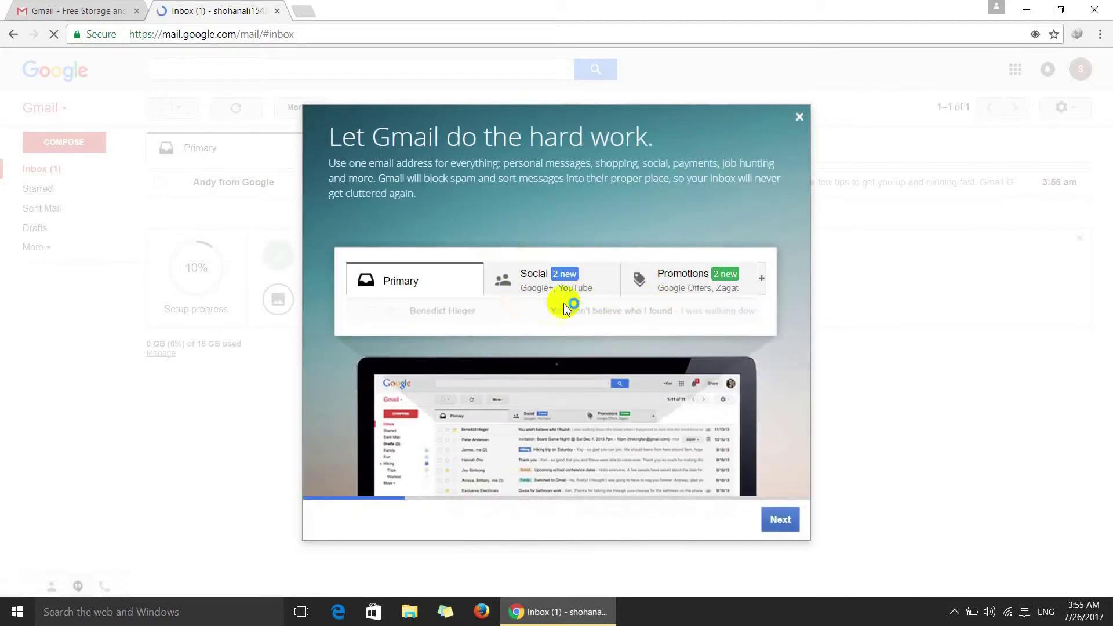
# Step through the four welcome tour slides and finish with Go to Gmail.
pyautogui.click(786, 521)
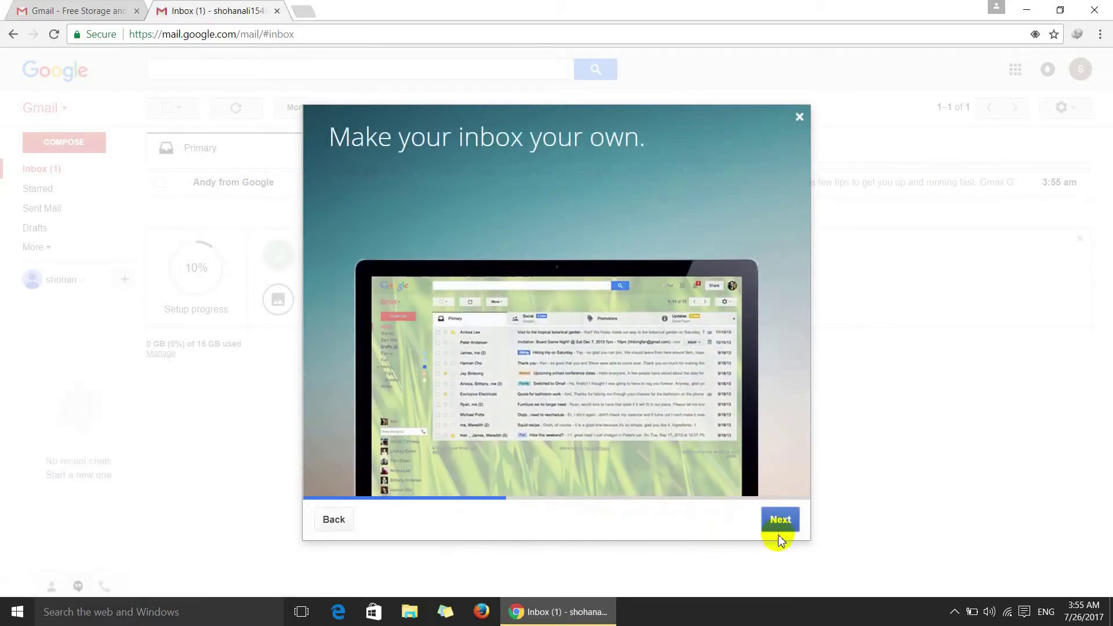
pyautogui.click(782, 526)
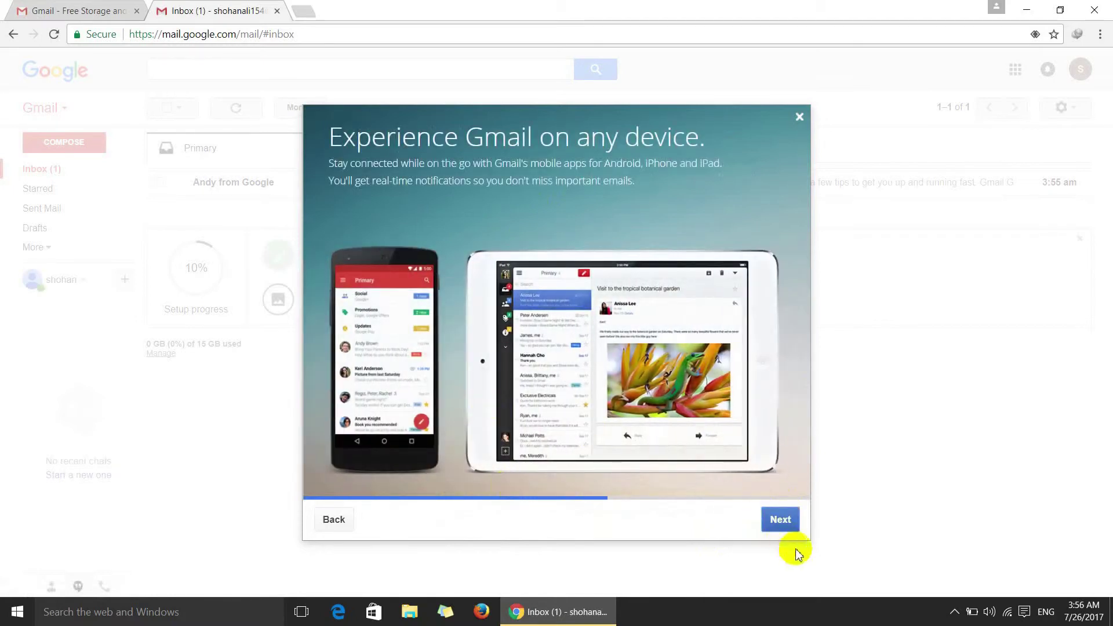
pyautogui.click(782, 521)
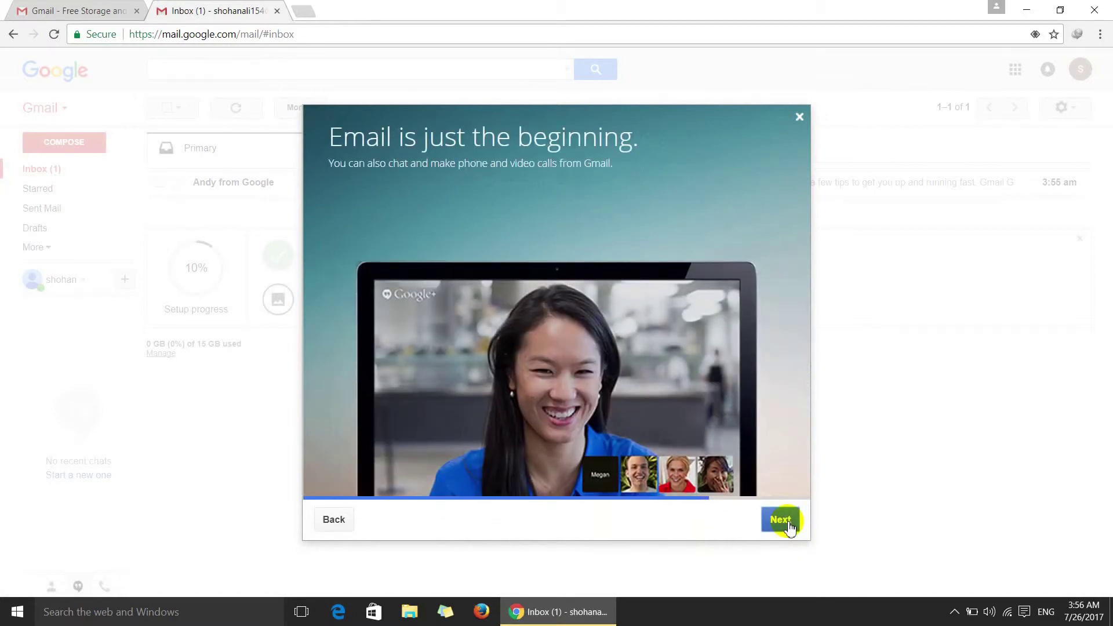
pyautogui.click(788, 525)
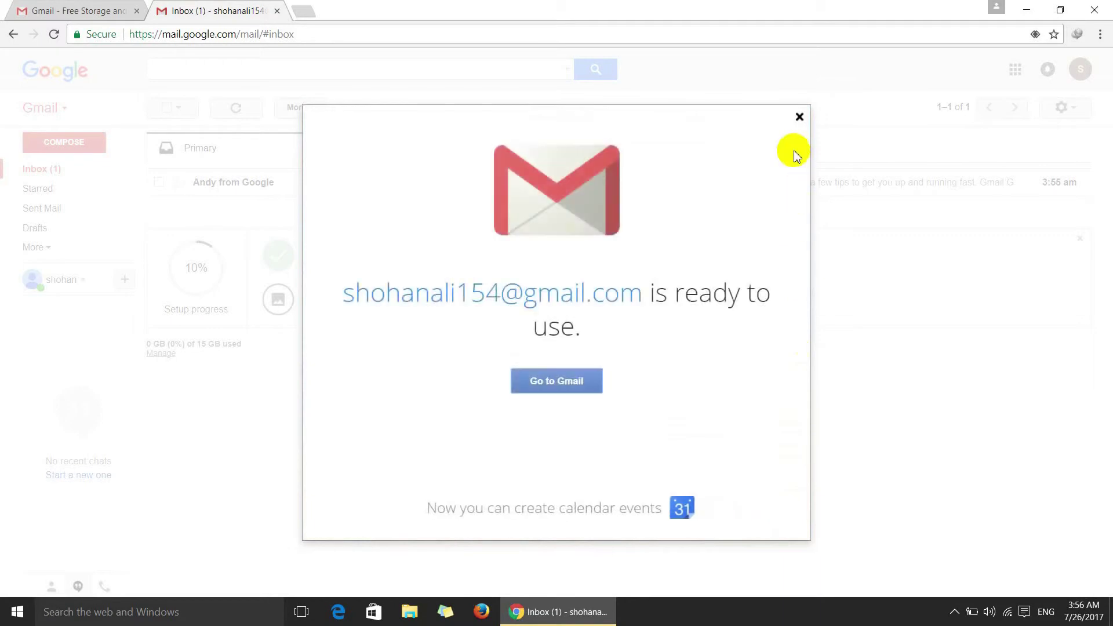
pyautogui.click(580, 384)
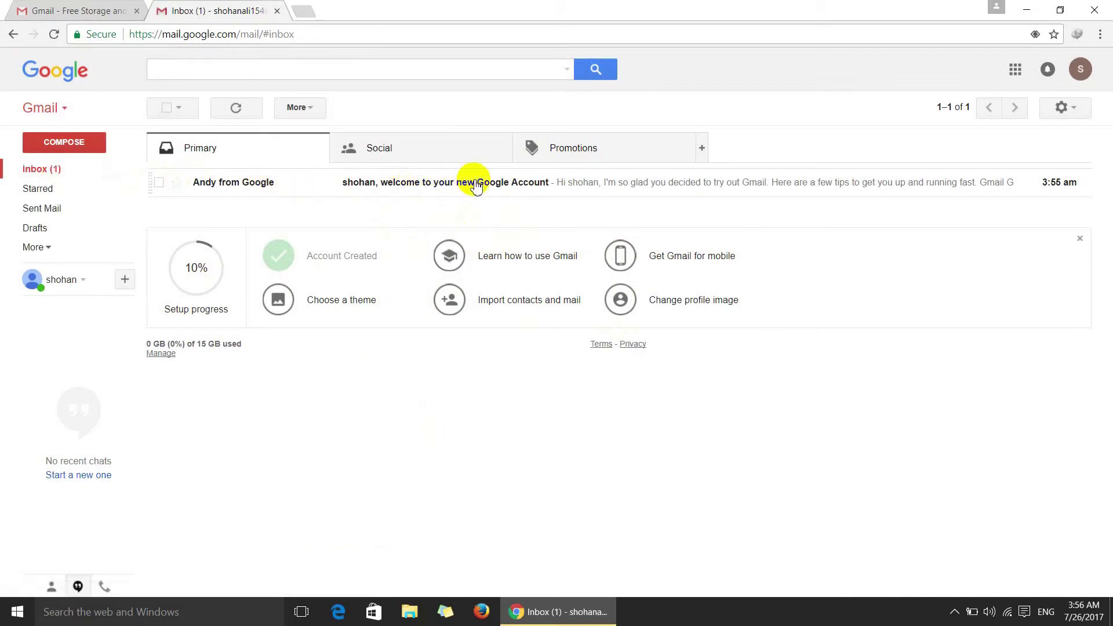
# Open and read Google's welcome email, then return to the Inbox.
pyautogui.click(475, 186)
pyautogui.scroll(-3, 541, 282)
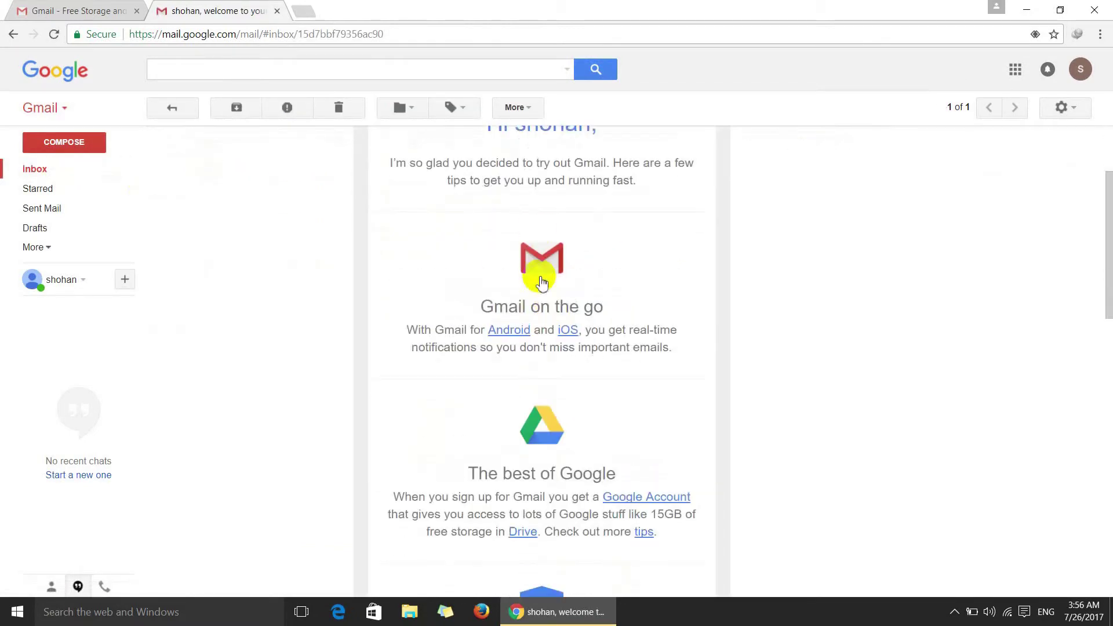
pyautogui.scroll(-8, 577, 359)
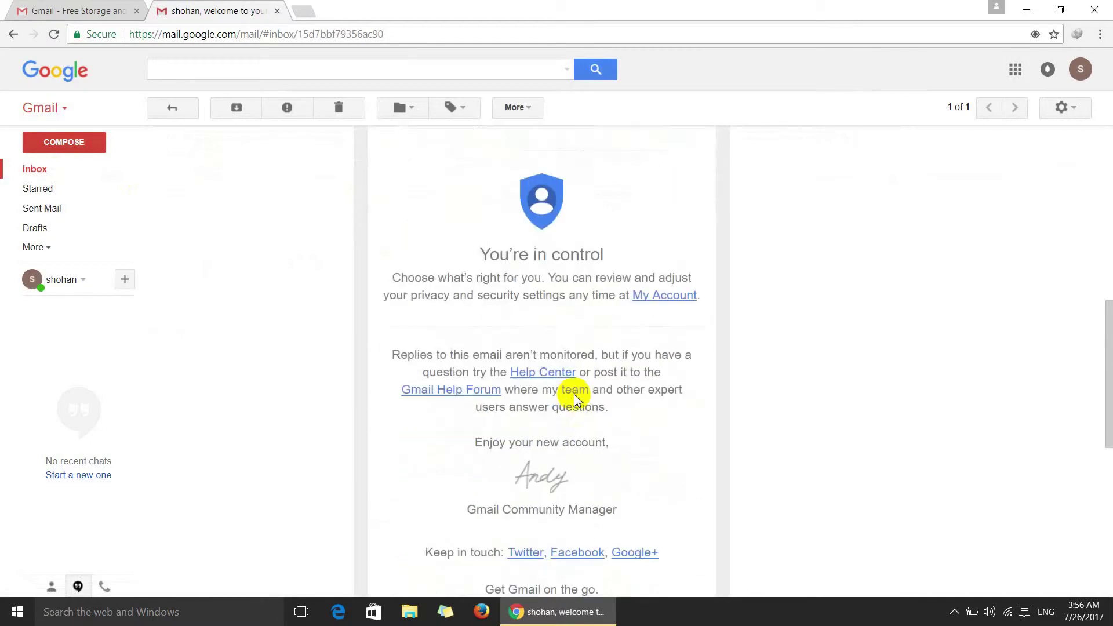
pyautogui.scroll(-5, 576, 394)
pyautogui.scroll(6, 400, 348)
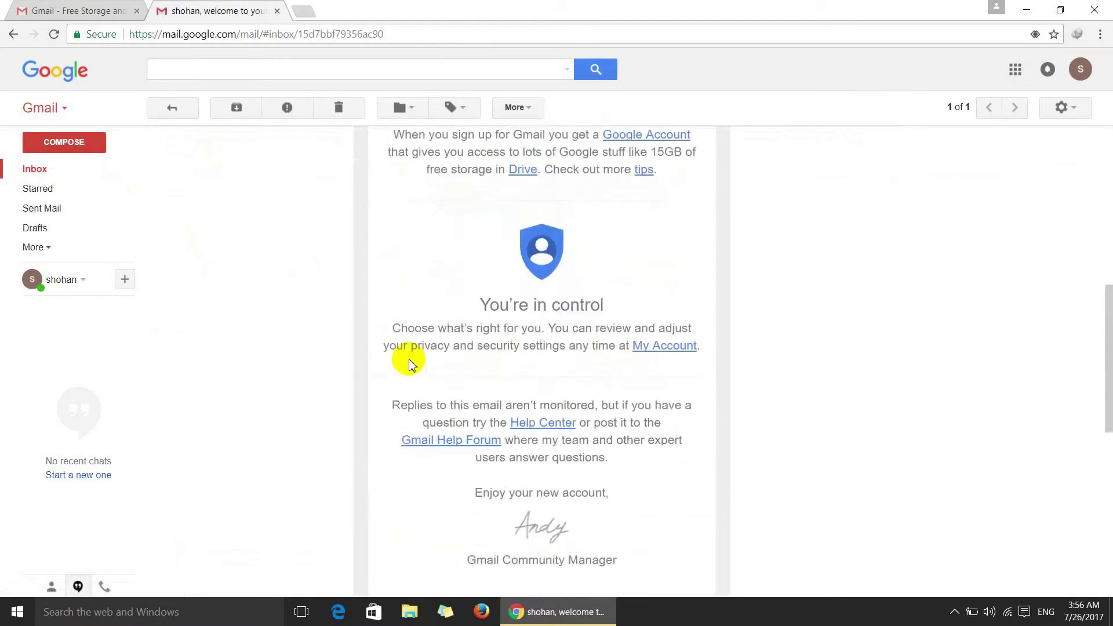
pyautogui.click(13, 37)
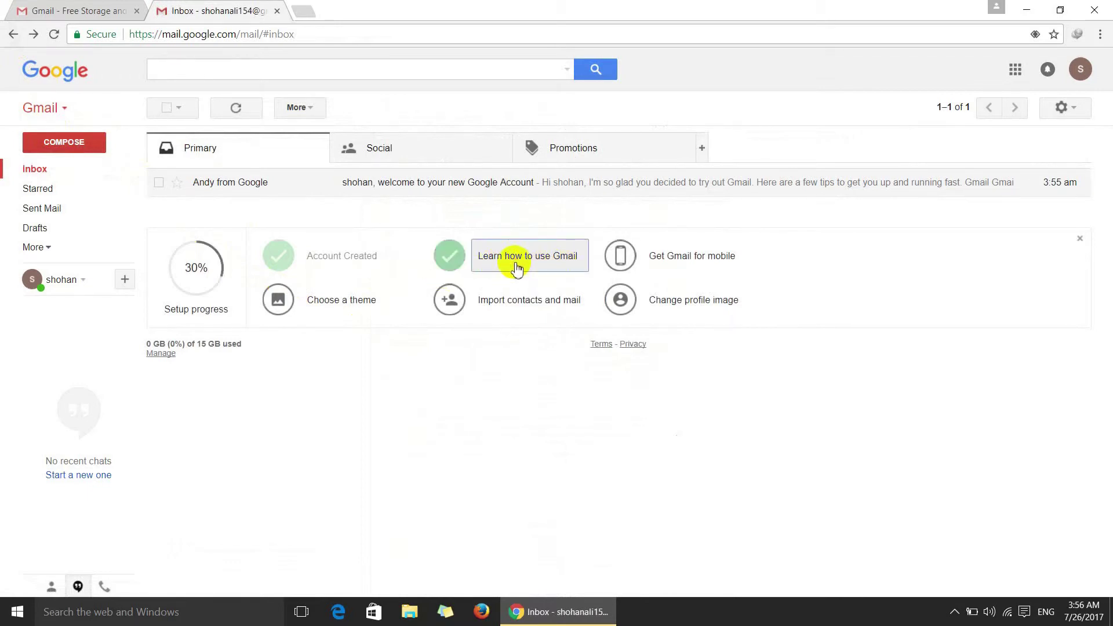
# Read the 'Learn how to use Gmail' tips, close them, and bring up the 'Get the official Gmail mobile app' offer.
pyautogui.click(517, 268)
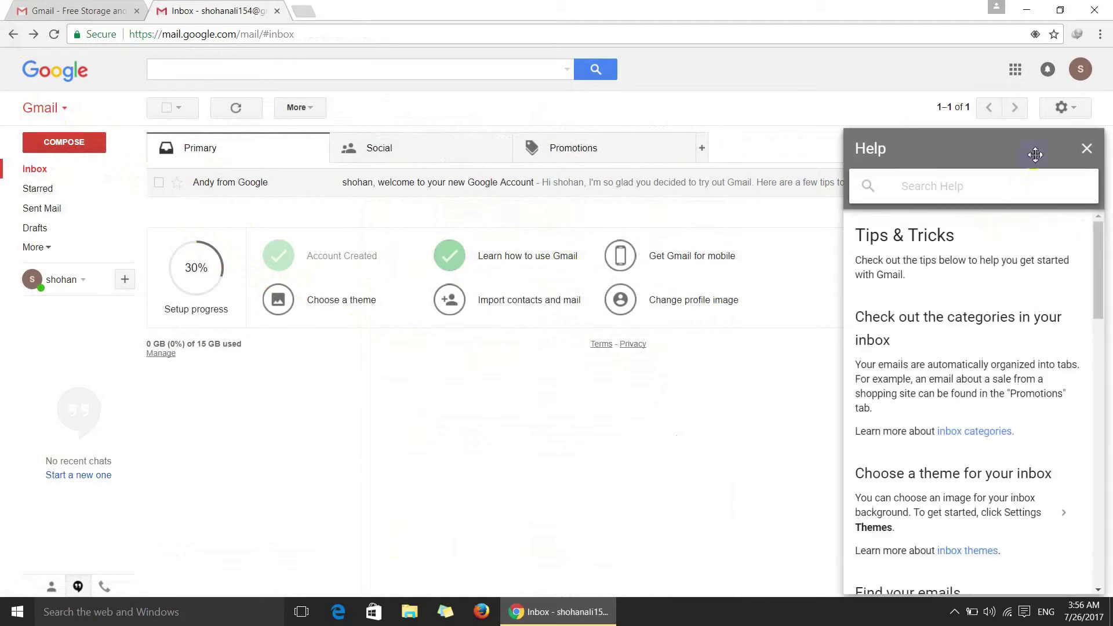
pyautogui.scroll(-15, 903, 417)
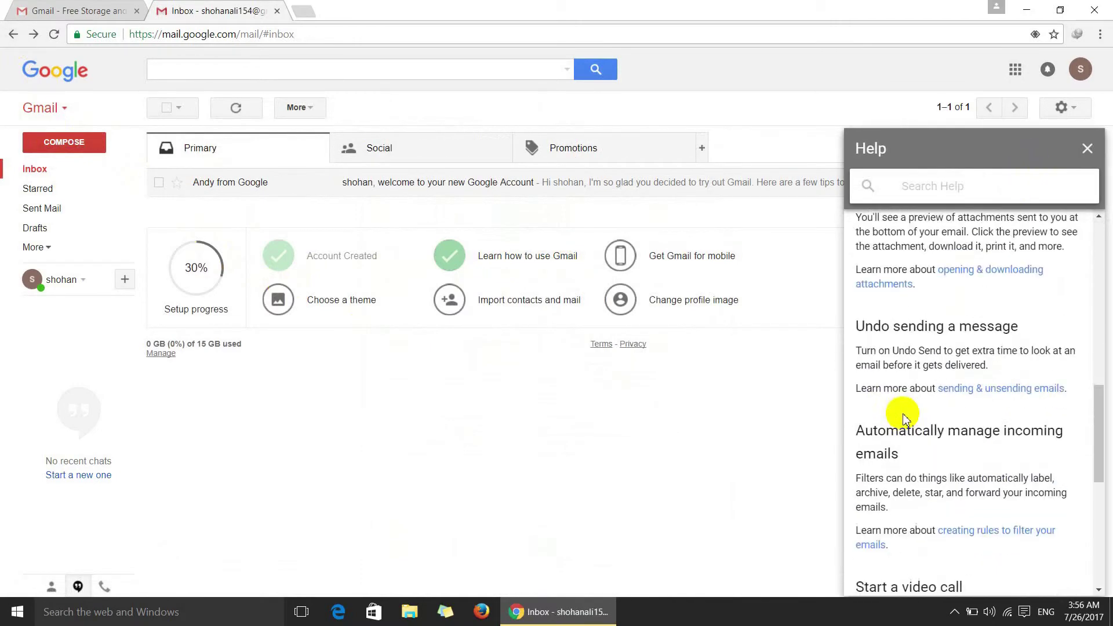
pyautogui.click(1088, 148)
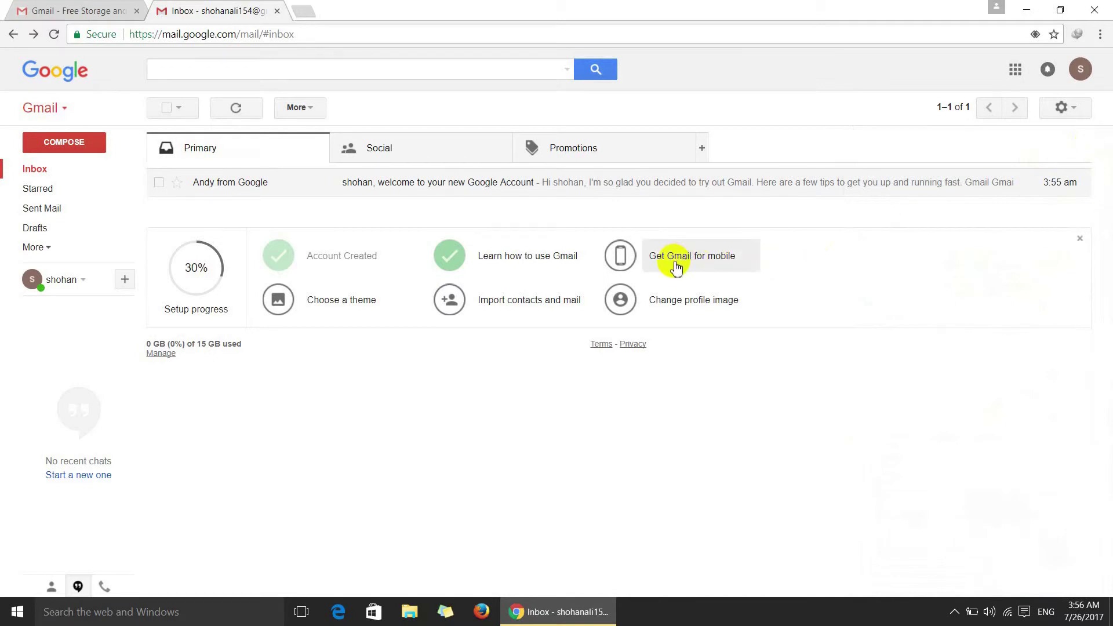
pyautogui.click(703, 265)
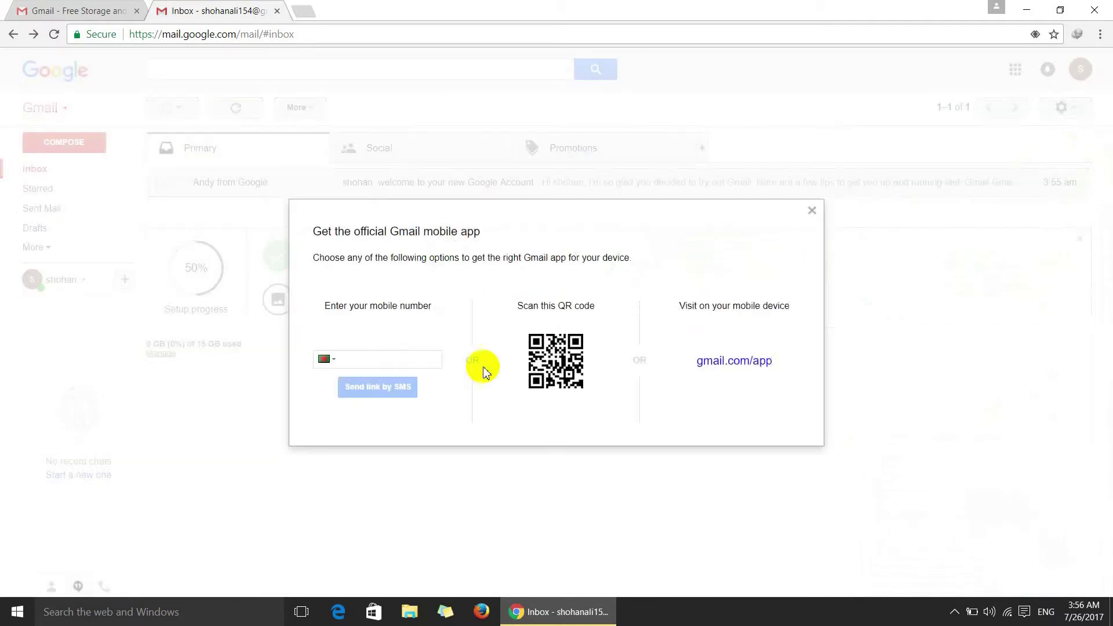